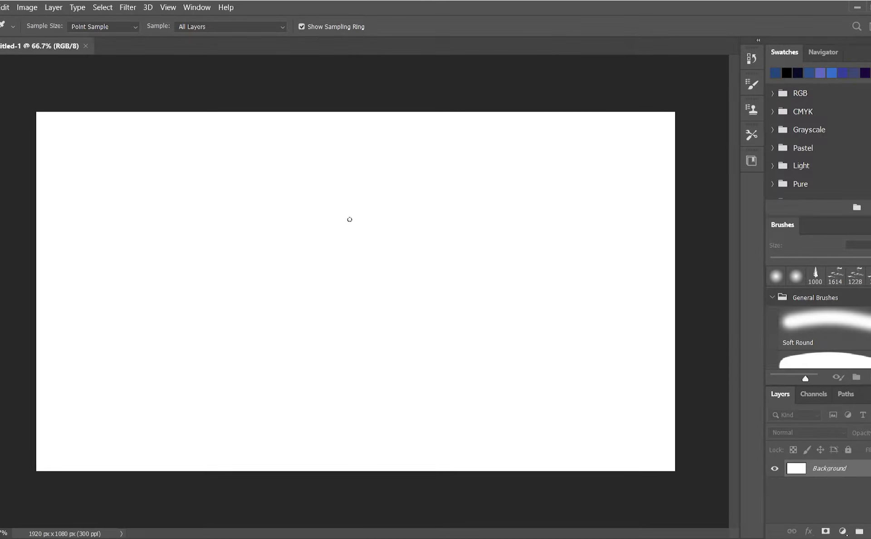
- Paint the whole canvas mint green with a 5000 px soft round brush, then add a new layer
key(b)
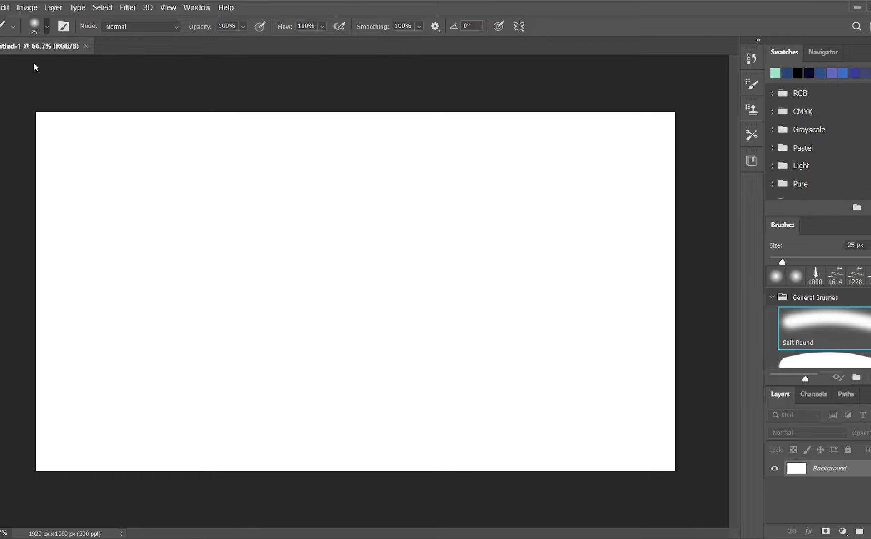
key(3)
click(391, 353)
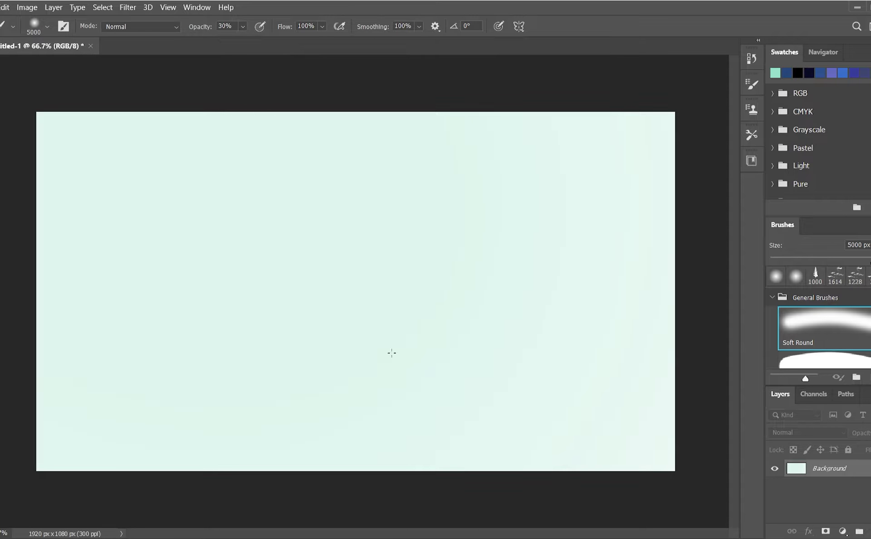
click(418, 488)
click(472, 297)
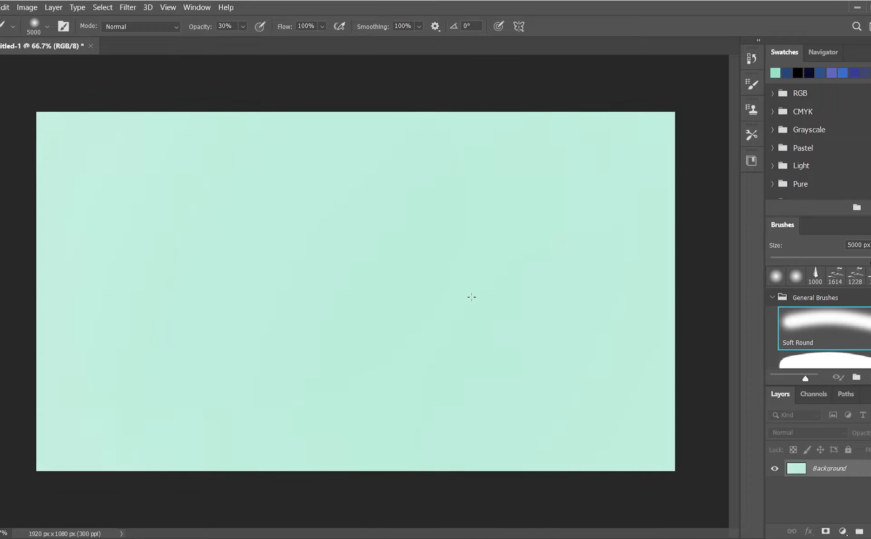
key(ctrl+shift+alt+n)
- Rename the new layer to mountain-1
double_click(816, 474)
text(mountain)
key(Return)
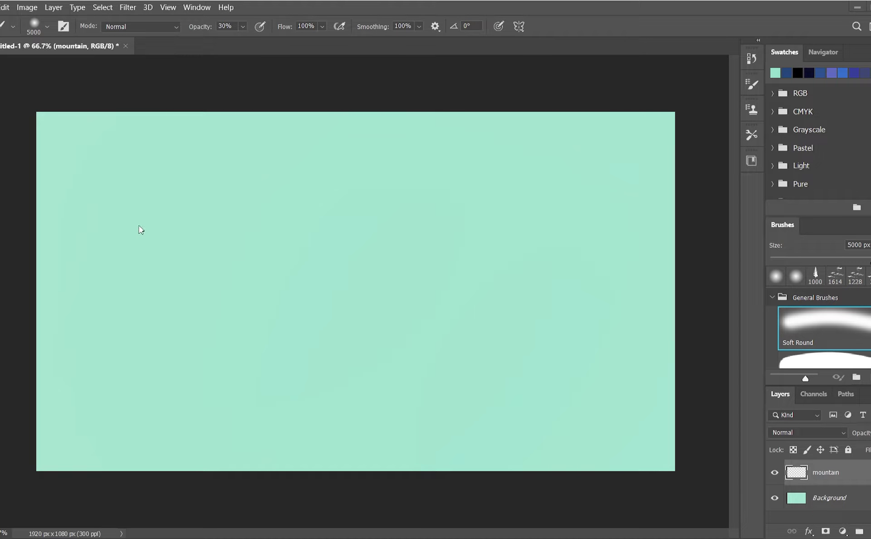
double_click(826, 474)
text(mo)
key(Return)
- Lasso tall jagged peaks down to the canvas bottom and fill them with a green Solid Color layer
key(l)
mouse_move(64, 224)
mouse_down()
mouse_move(132, 181)
mouse_move(181, 234)
mouse_move(241, 251)
mouse_move(317, 169)
mouse_move(397, 198)
mouse_up()
mouse_move(428, 225)
mouse_down()
mouse_move(480, 249)
mouse_move(516, 166)
mouse_up()
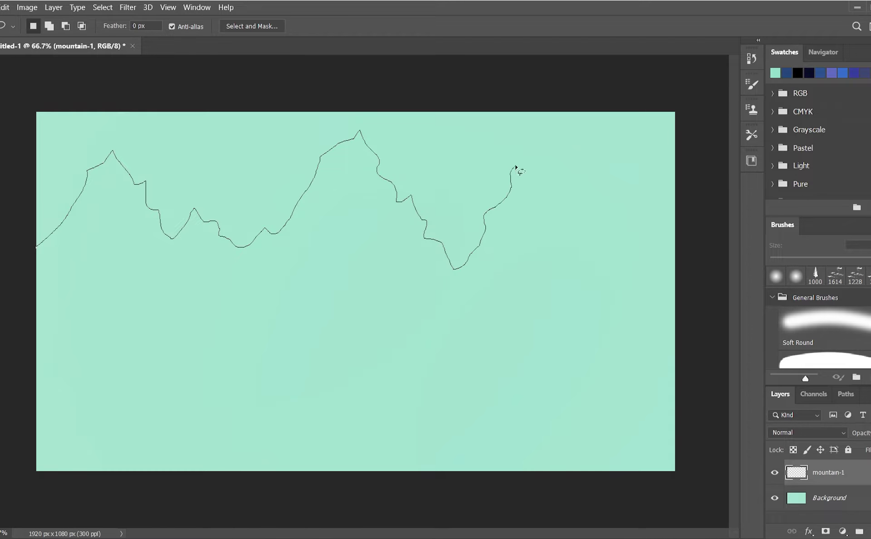
mouse_move(563, 208)
mouse_down()
mouse_move(603, 199)
mouse_move(674, 216)
mouse_move(92, 472)
mouse_move(32, 268)
mouse_up()
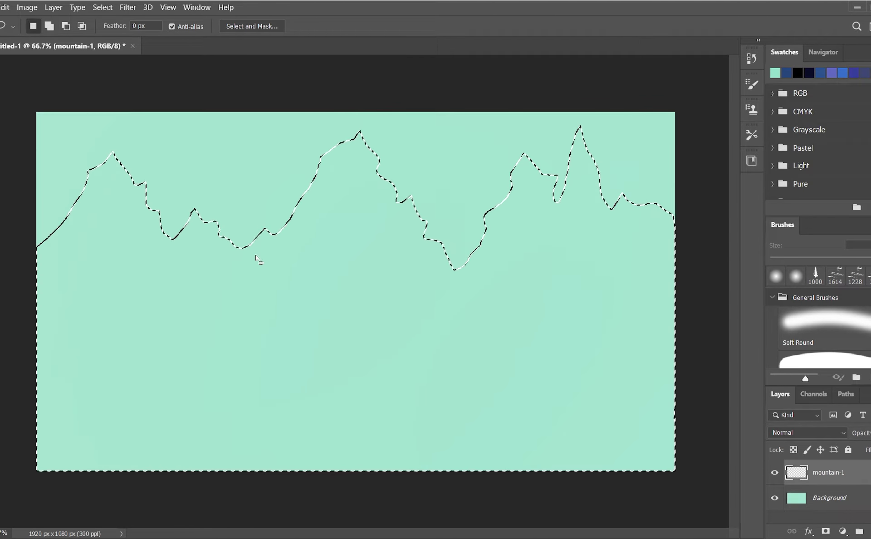
click(843, 531)
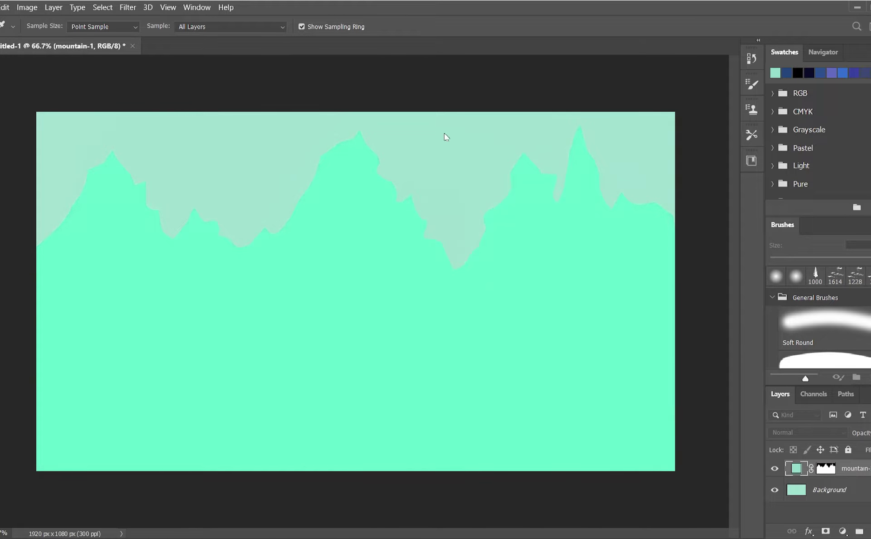
click(445, 154)
key(Return)
- Add a new layer above mountain-1 and name it mountain-2
click(859, 535)
double_click(822, 472)
text(mountia)
text(-2)
key(Return)
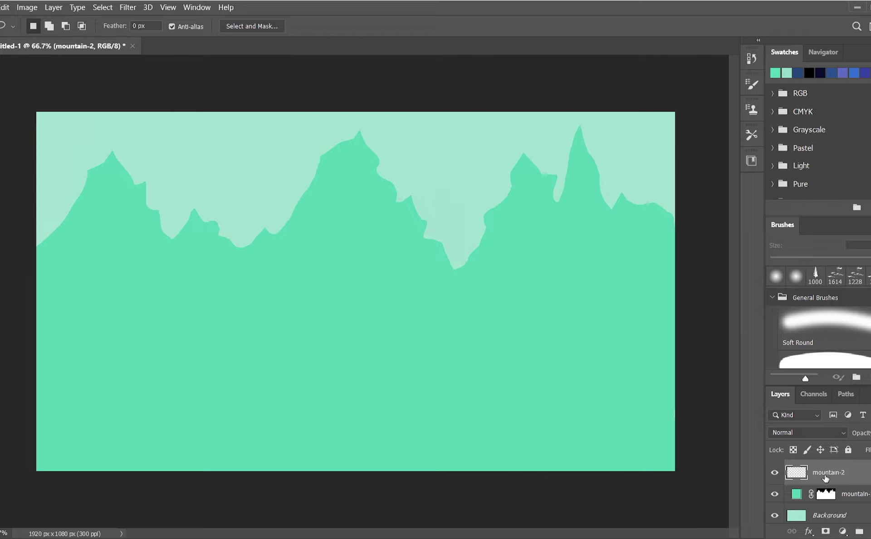
- Outline a lower mountain band in front and fill it with a darker green
mouse_move(89, 296)
mouse_down()
mouse_move(181, 313)
mouse_move(621, 308)
mouse_move(692, 315)
mouse_move(349, 504)
mouse_move(36, 310)
mouse_up()
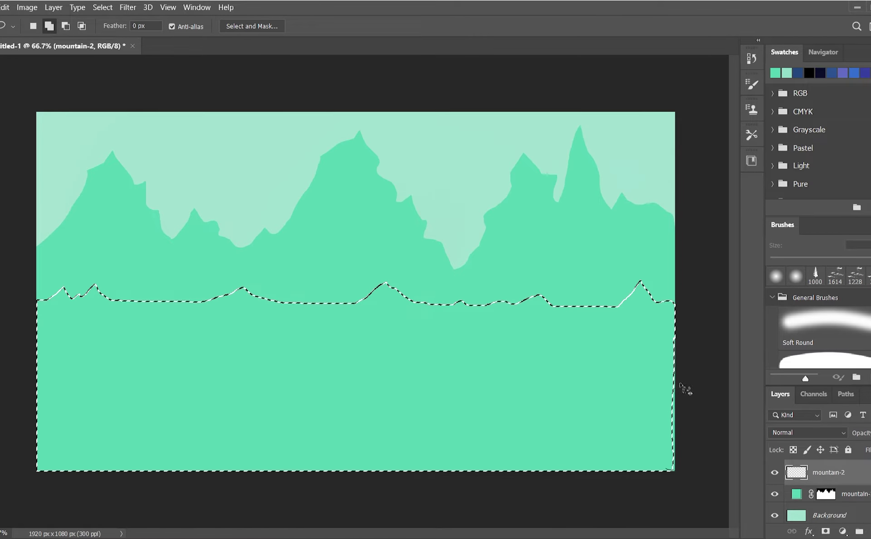
click(843, 531)
click(97, 227)
click(404, 150)
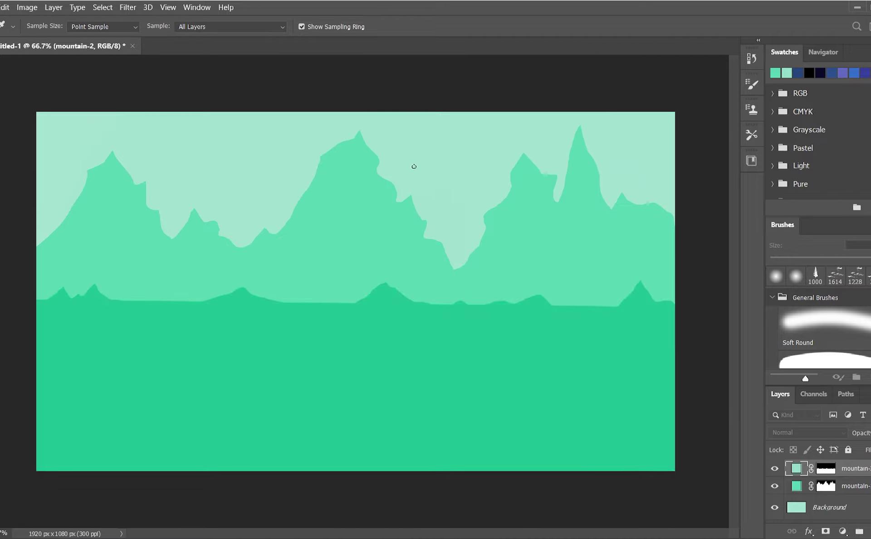
key(Return)
key(ctrl+shift+alt+n)
double_click(822, 472)
- Name the layer mountain-3, outline a lower band and fill it a darker green
text(moun)
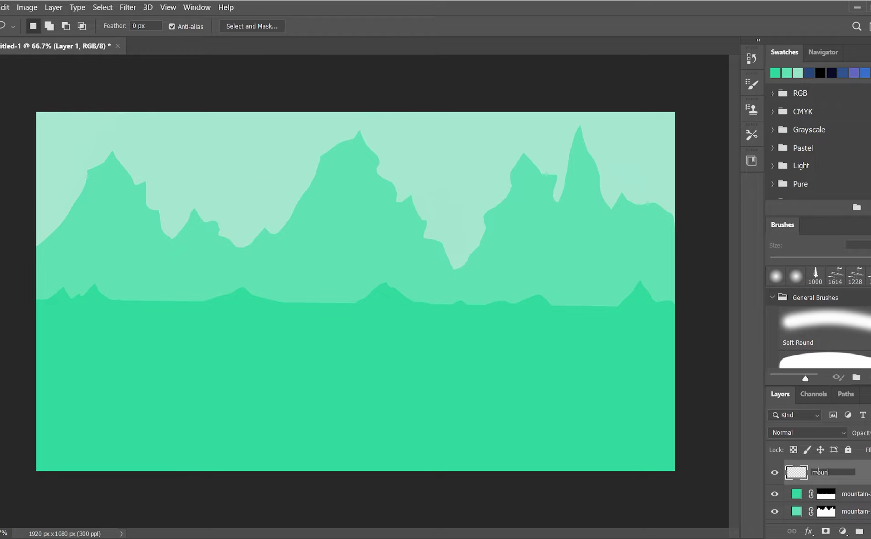
text(tain-3)
key(Return)
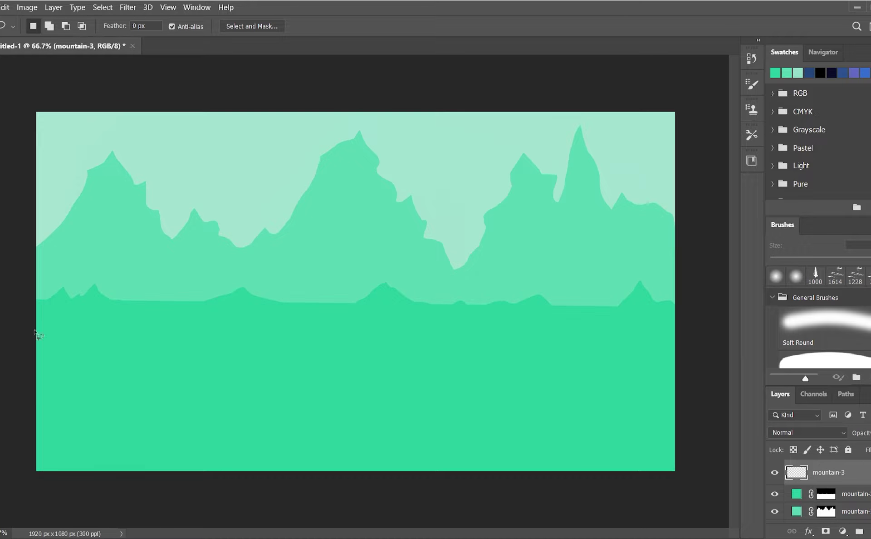
mouse_move(210, 358)
mouse_down()
mouse_move(308, 343)
mouse_move(574, 350)
mouse_move(673, 341)
mouse_move(20, 337)
mouse_up()
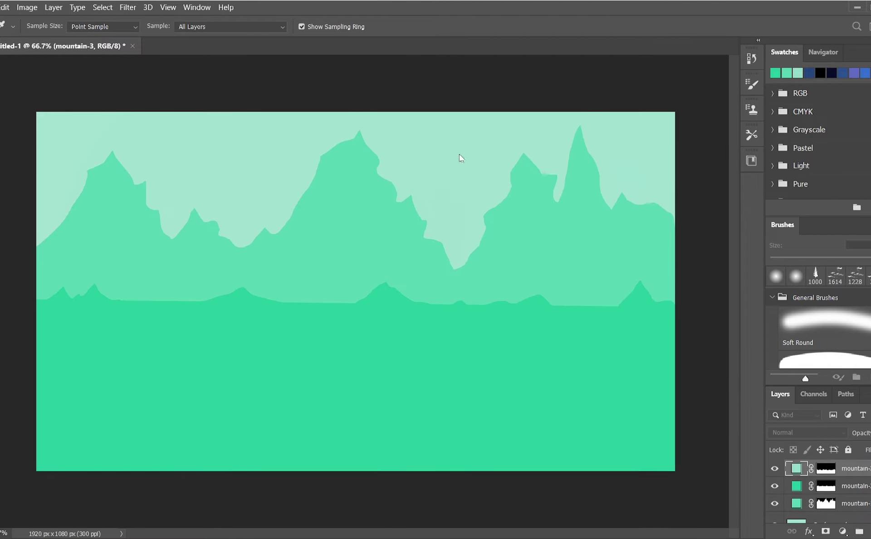
key(Return)
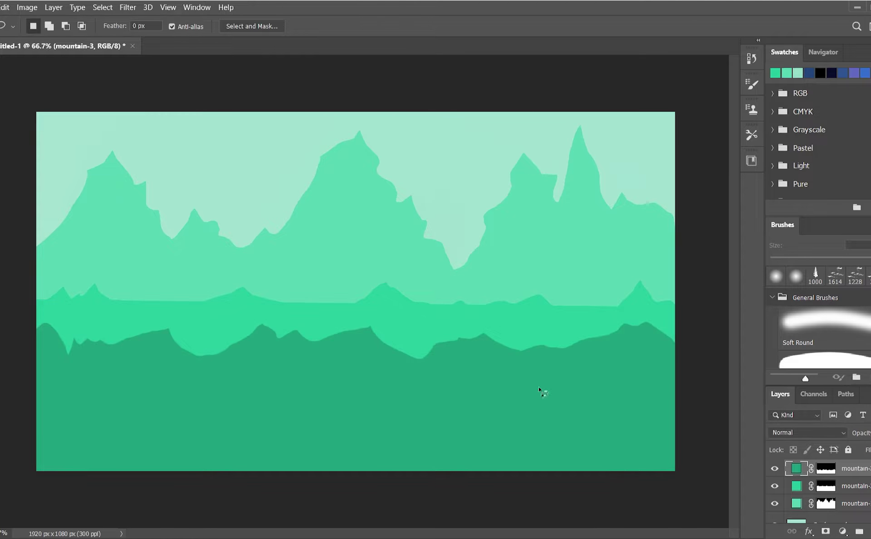
- Create mountain-4 as a band near the bottom filled with dark green
click(859, 531)
double_click(821, 472)
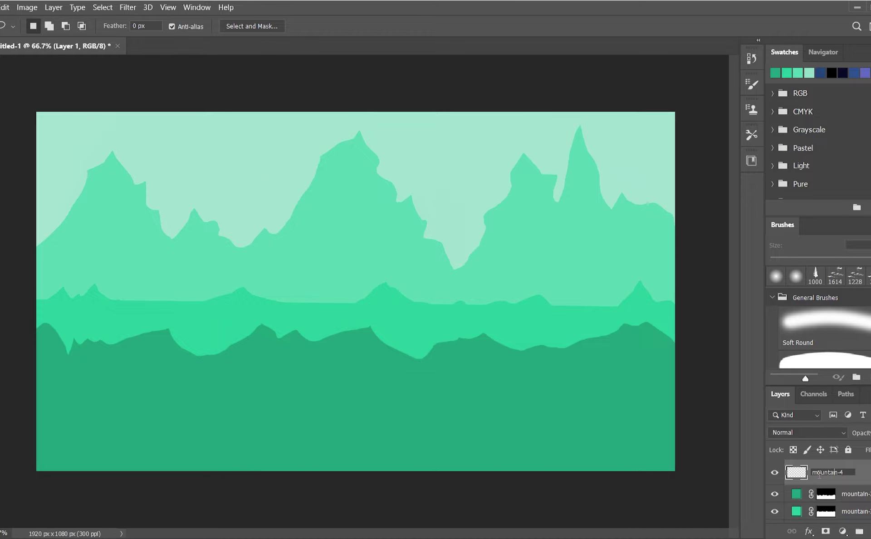
key(Return)
mouse_move(38, 401)
mouse_down()
mouse_move(616, 413)
mouse_move(41, 471)
mouse_up()
key(i)
key(alt+BackSpace)
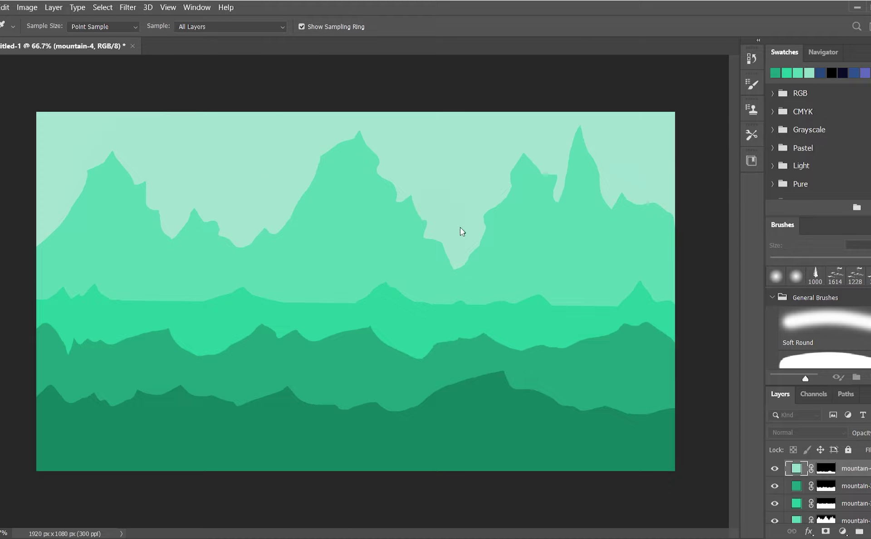
key(Return)
key(l)
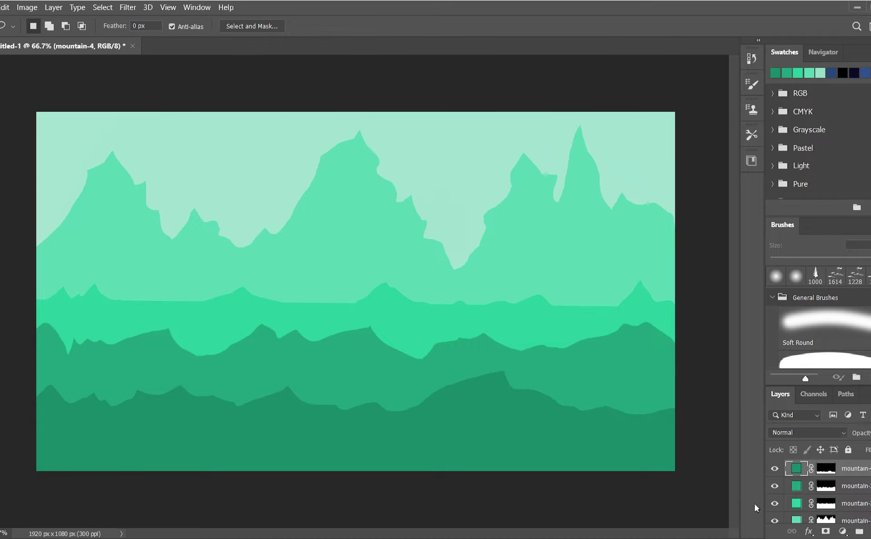
- Create mountain-5 along the canvas bottom filled with the darkest green
key(ctrl+shift+alt+n)
double_click(828, 474)
text(mountain-5)
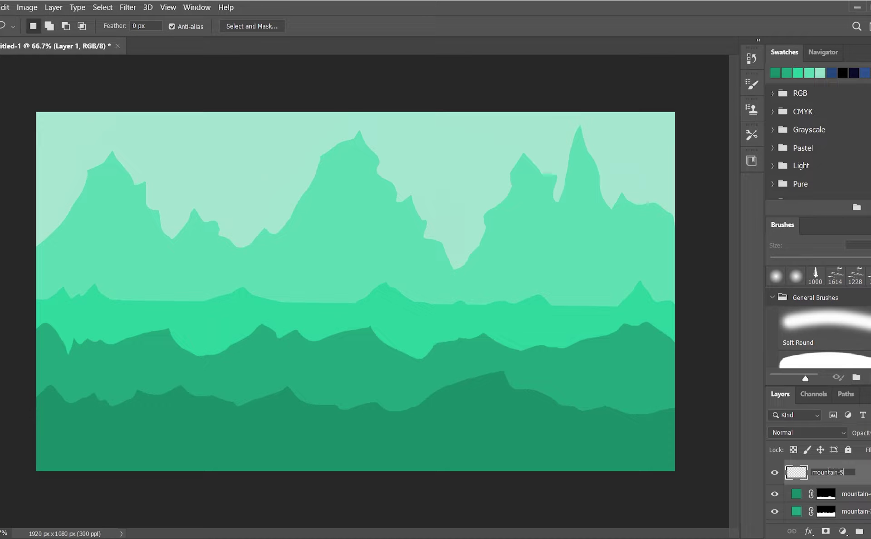
key(Return)
drag(36, 429, 186, 428)
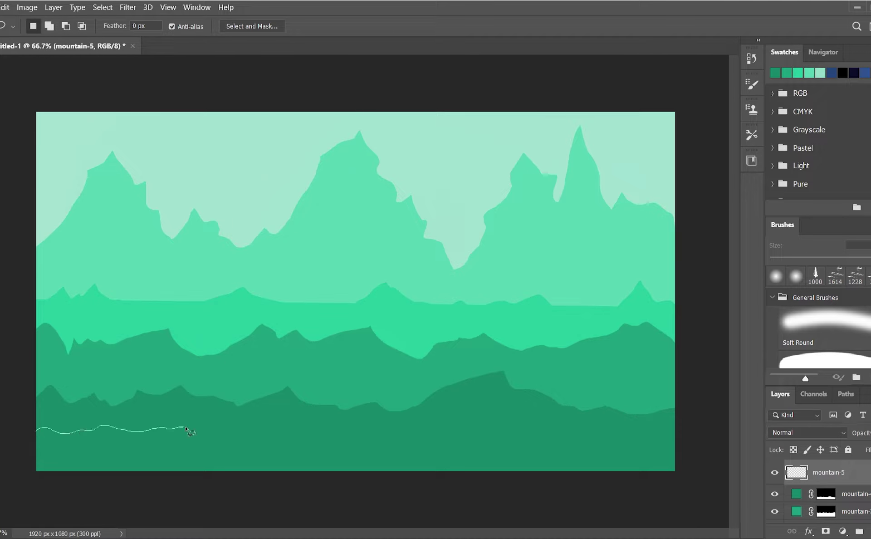
drag(186, 428, 1, 435)
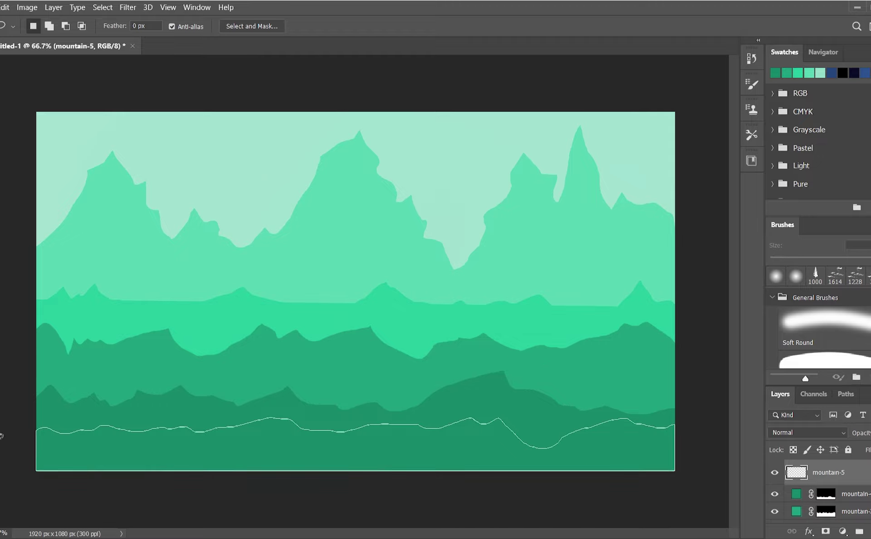
key(ctrl+shift+alt+n)
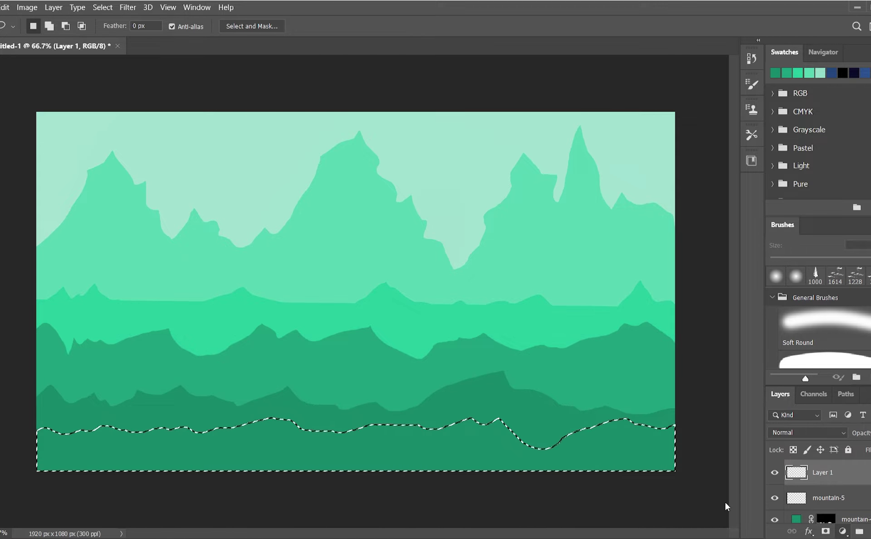
key(ctrl+z)
key(ctrl+d)
key(i)
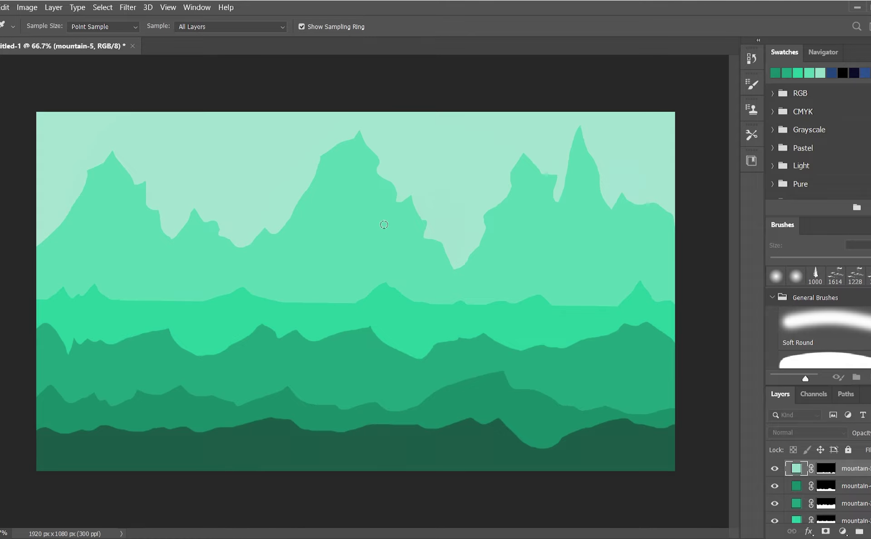
key(l)
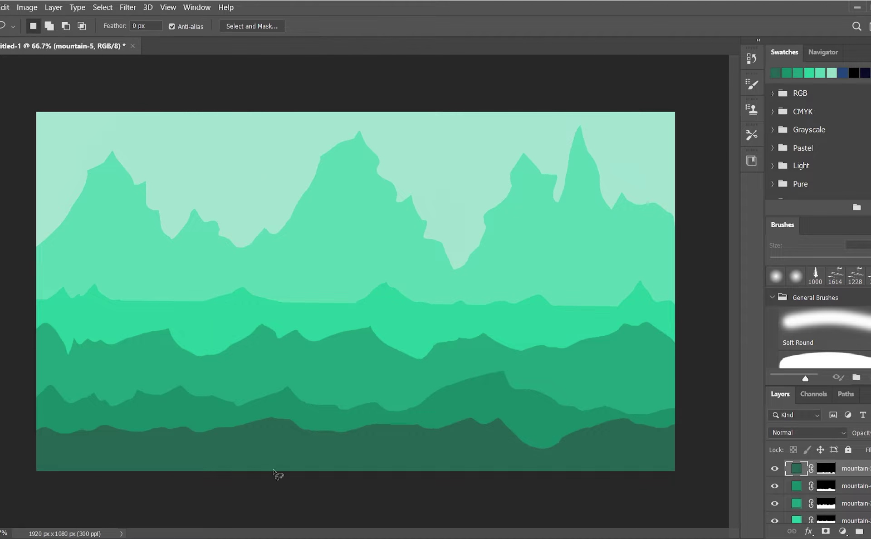
key(ctrl+shift+alt+n)
double_click(826, 473)
- Name the layer foreground and lasso a cliff shape from the right edge to the bottom
text(foreground)
key(Return)
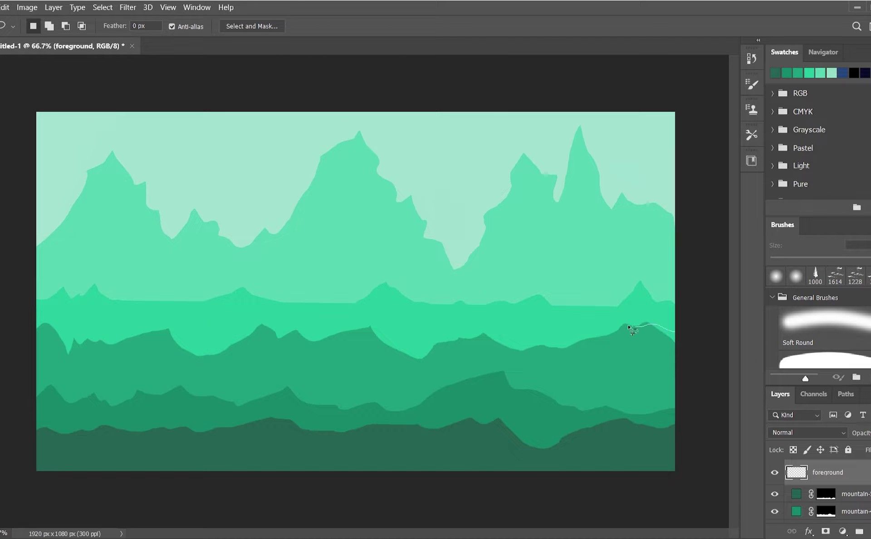
drag(512, 321, 390, 352)
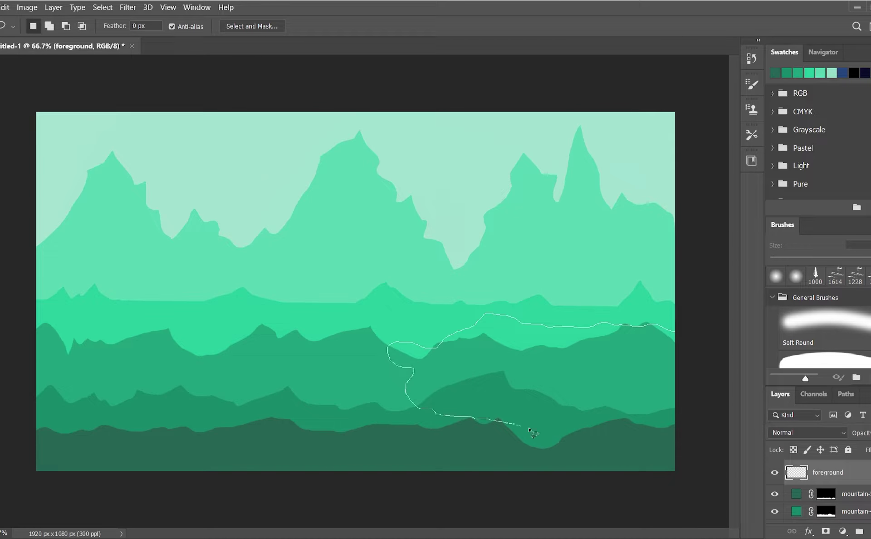
drag(407, 396, 477, 472)
mouse_move(675, 326)
mouse_down()
mouse_move(566, 332)
mouse_move(435, 356)
mouse_move(407, 391)
mouse_move(509, 418)
mouse_move(447, 460)
mouse_move(691, 335)
mouse_up()
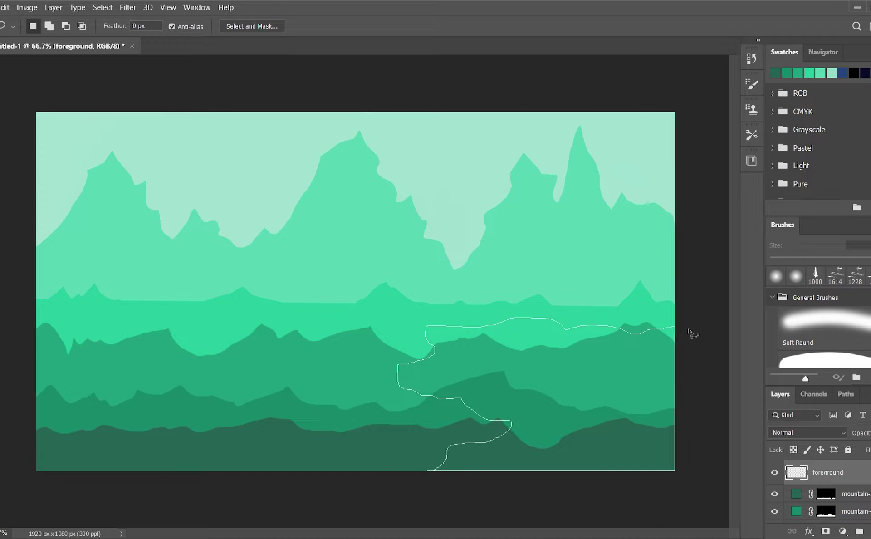
drag(398, 370, 398, 390)
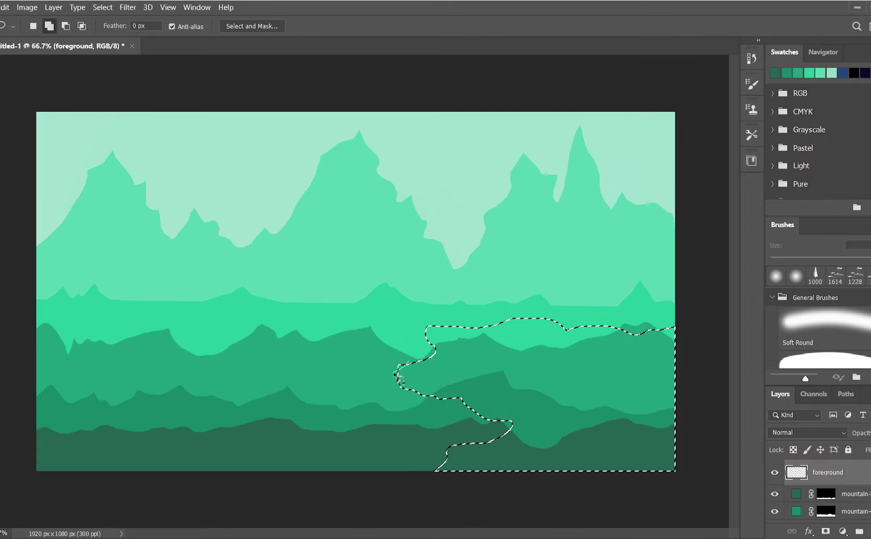
mouse_move(516, 441)
mouse_down()
mouse_move(516, 422)
mouse_move(538, 452)
mouse_up()
- Fill the cliff selection with dark green and select the empty Layer 1
click(858, 534)
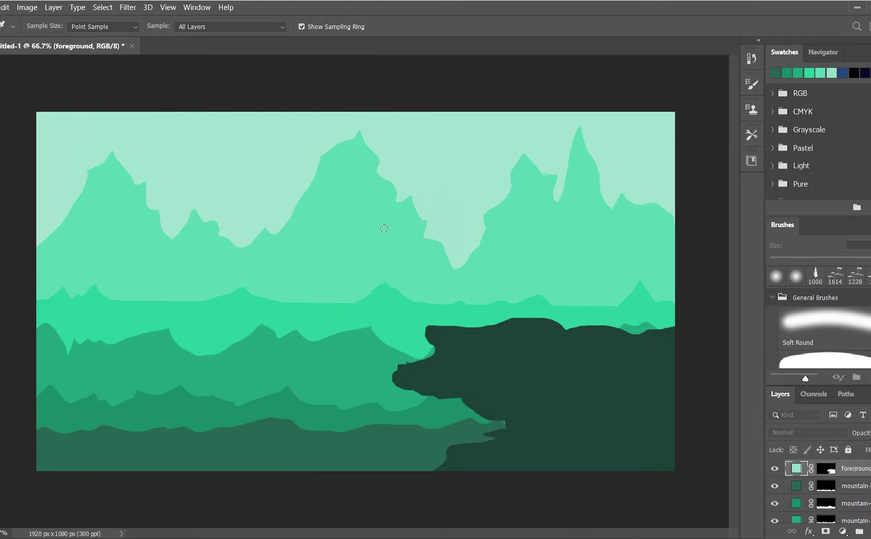
key(Return)
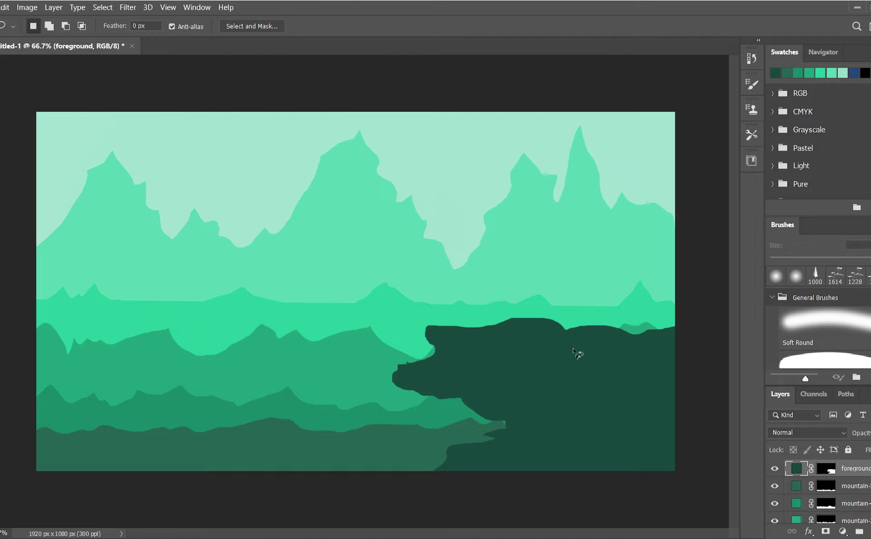
scroll(815, 490, down, 3)
click(821, 507)
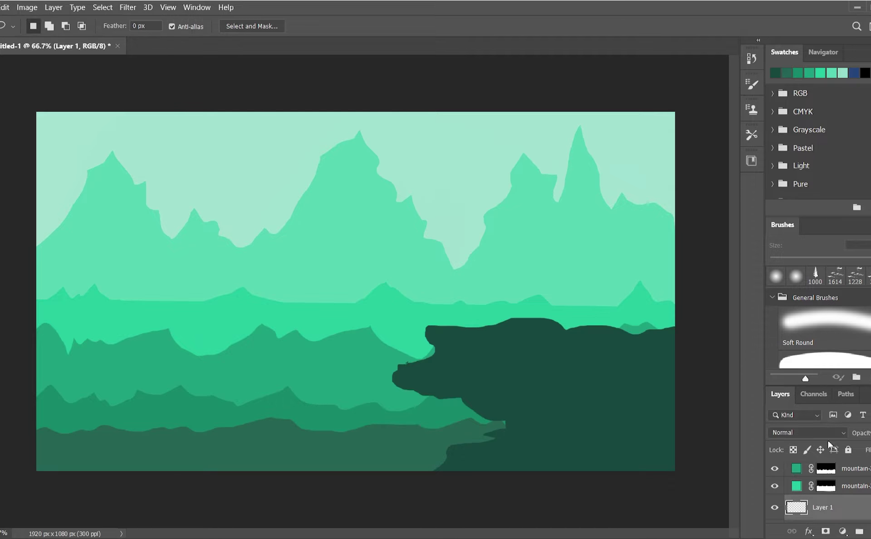
- Name Layer 1 moon/sun and fill a circle between the peaks with near-white
double_click(822, 507)
text(sun)
key(Return)
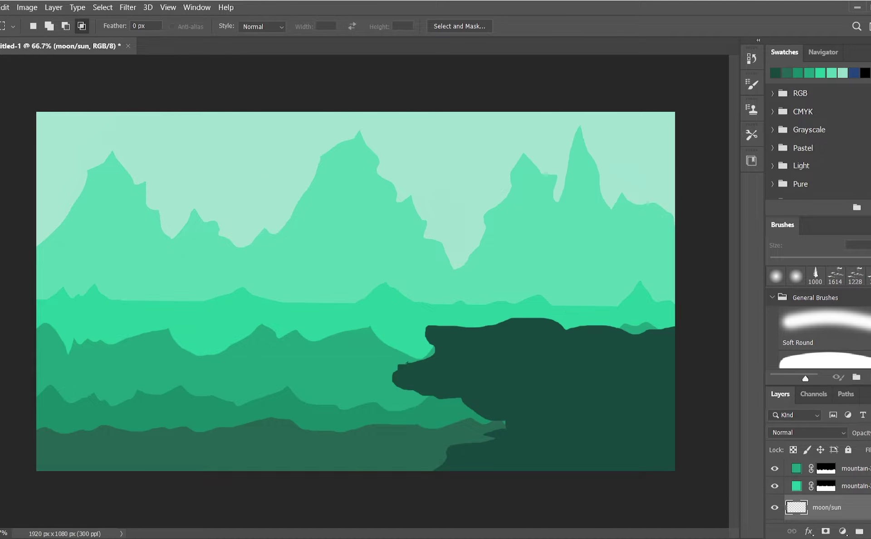
key(m)
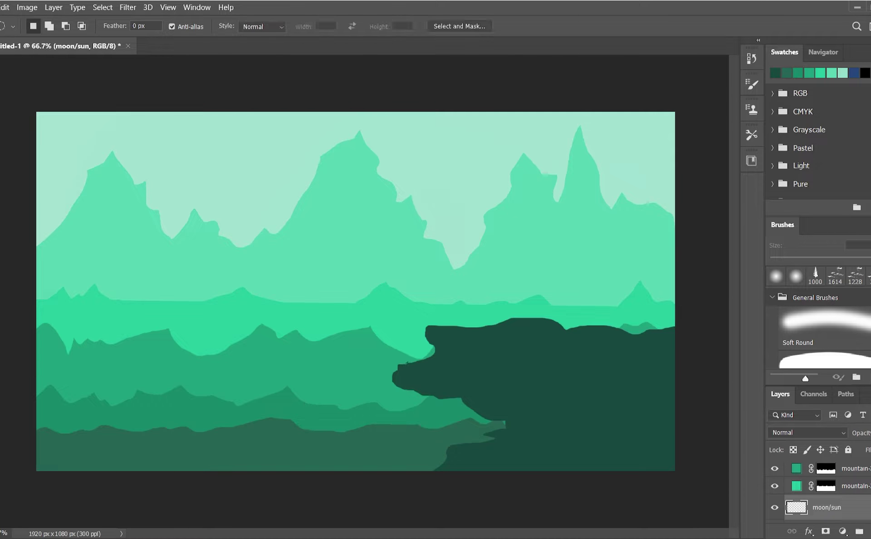
drag(485, 220, 484, 219)
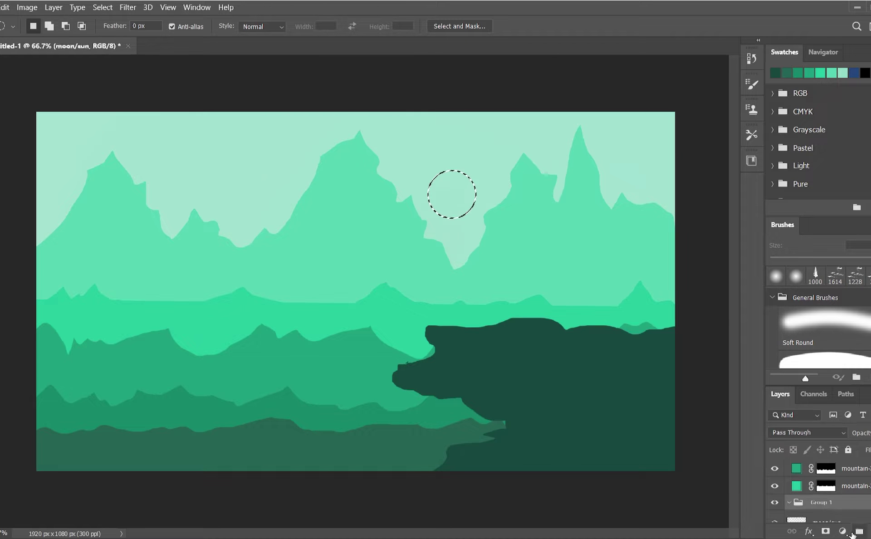
click(843, 531)
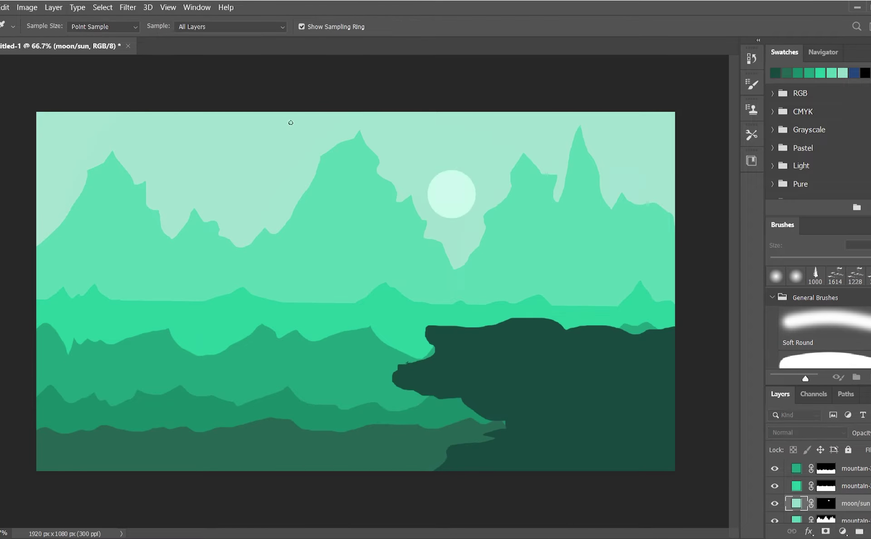
key(Return)
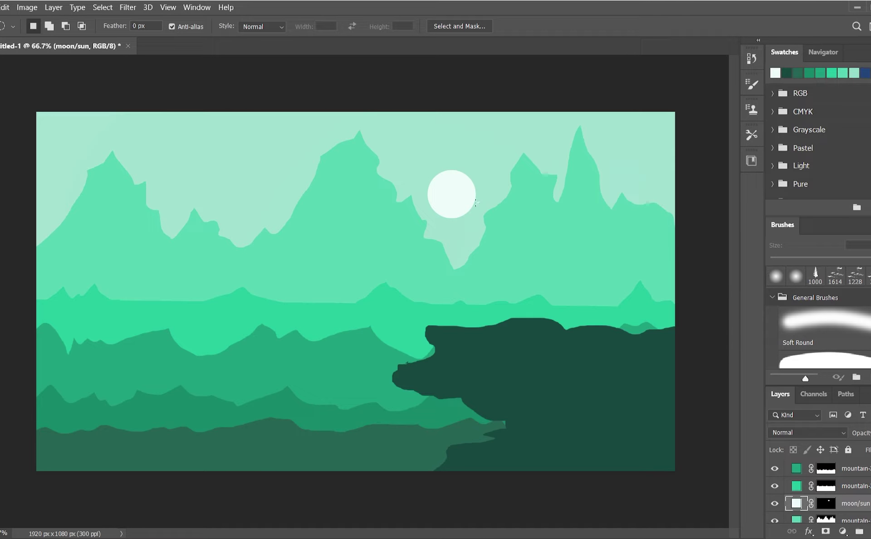
key(alt+period)
click(833, 471)
- Add two dark green fill patches along the cliff's lower edge
key(l)
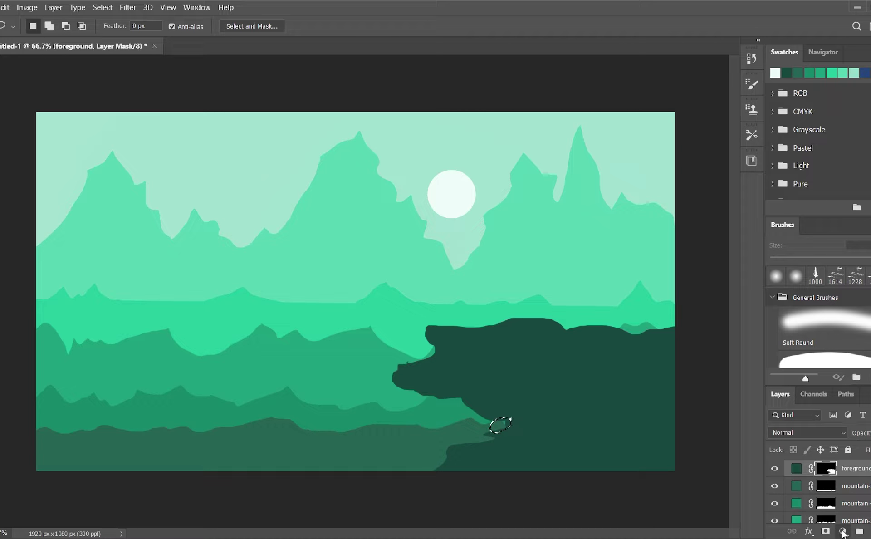
click(499, 435)
key(Return)
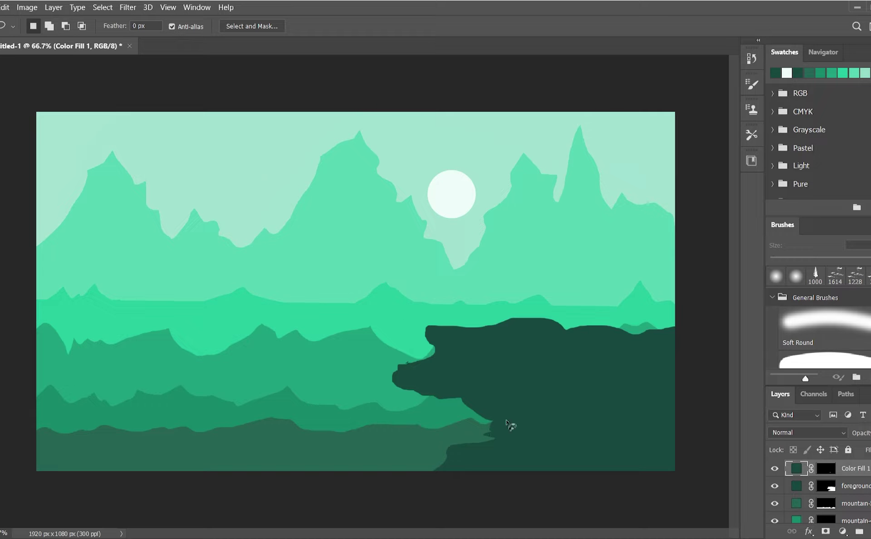
drag(493, 431, 495, 431)
click(843, 531)
key(Return)
- Fill a bump on the cliff top and an area left of the cliff with the sampled cliff green
drag(557, 328, 557, 335)
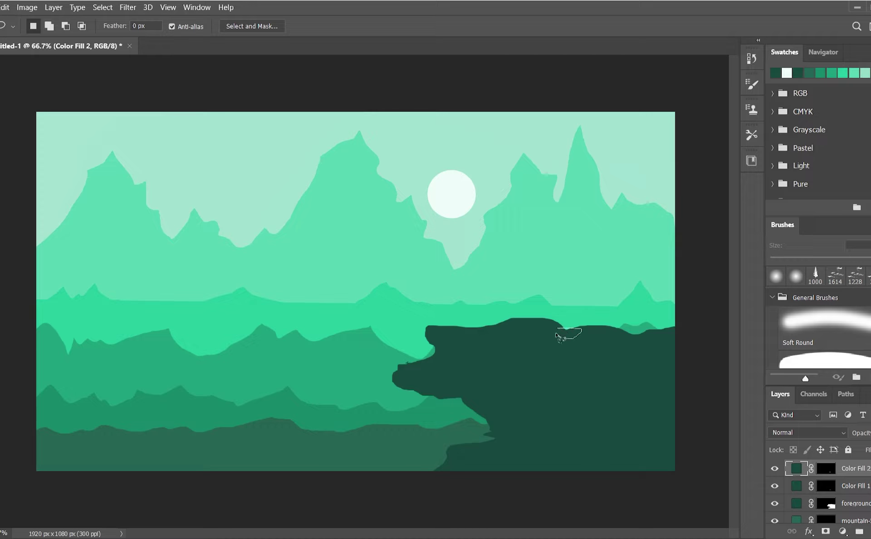
click(842, 531)
key(Return)
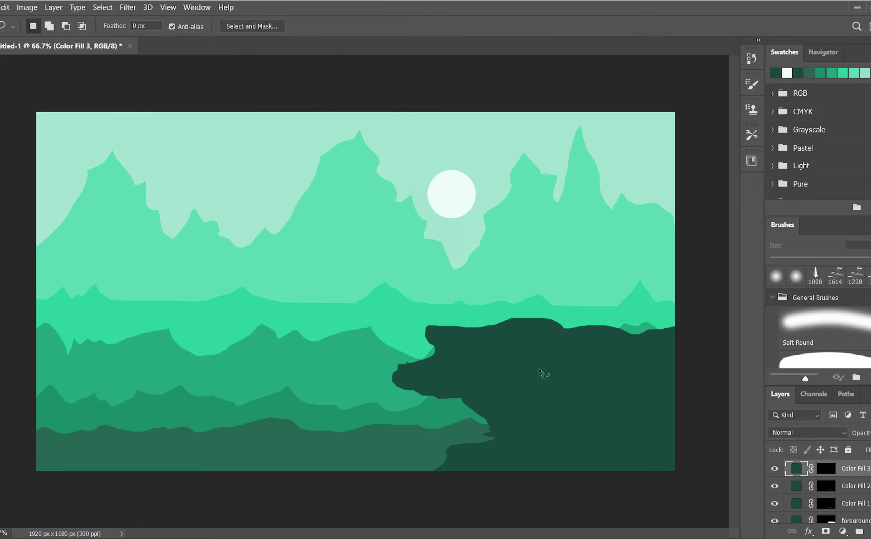
drag(429, 341, 429, 341)
click(843, 531)
click(564, 113)
click(515, 368)
key(Return)
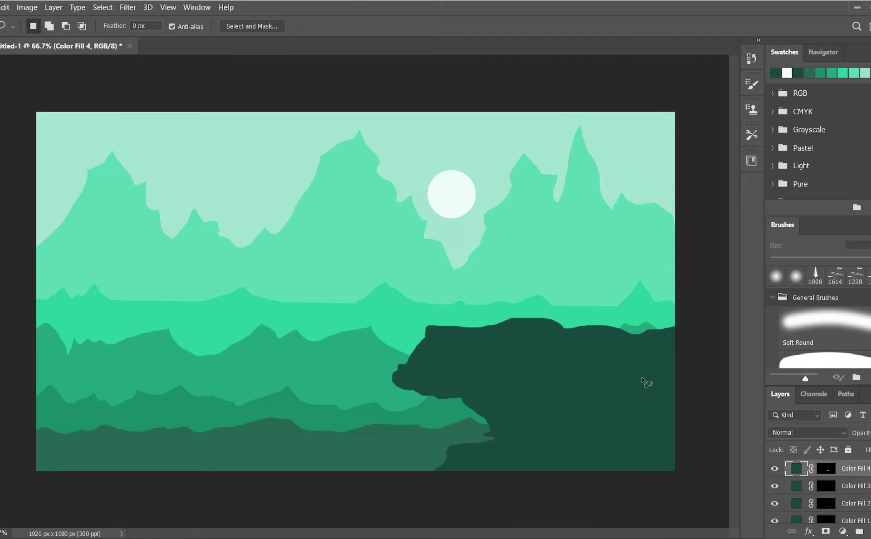
- Group the foreground and its fill layers into Group 1
scroll(807, 494, down, 2)
shift+click(826, 503)
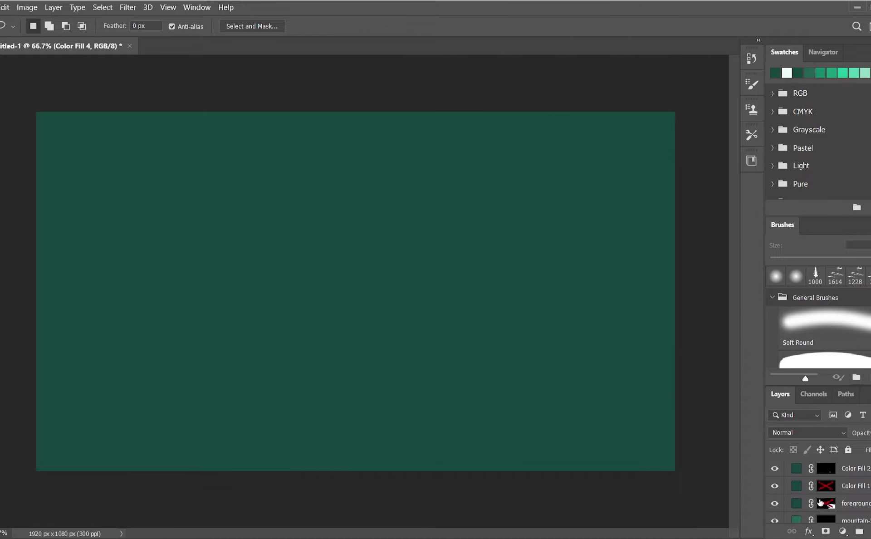
shift+click(805, 507)
key(ctrl+g)
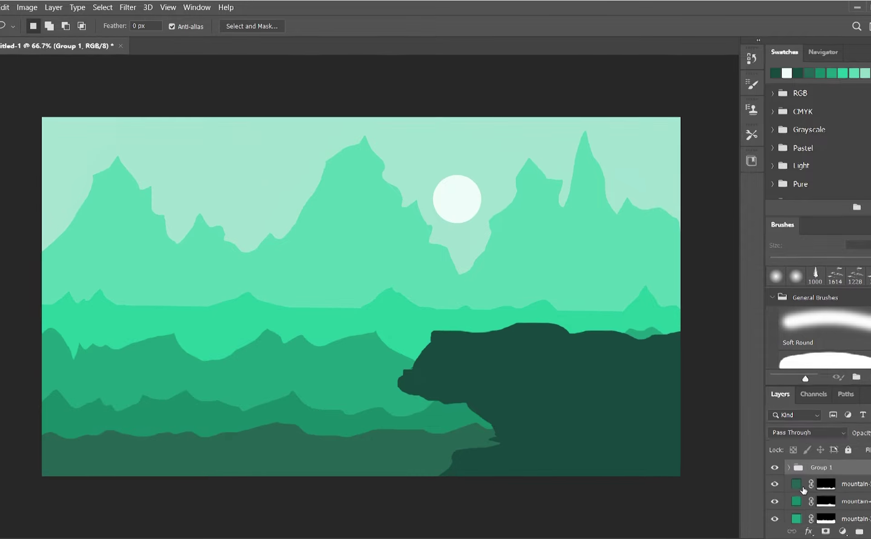
- Hide the panels and move the bright-green middle band up slightly
key(Tab)
scroll(621, 444, up, 3)
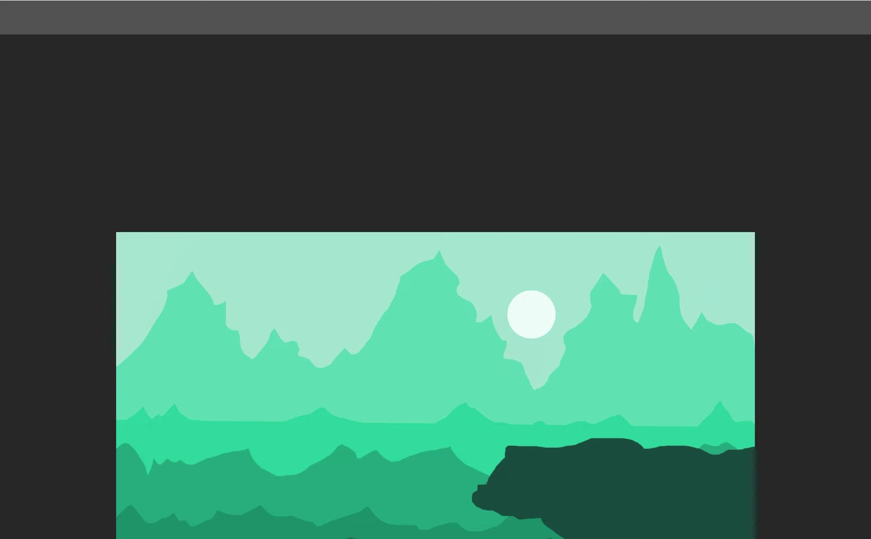
scroll(301, 402, right, 2)
scroll(300, 402, down, 2)
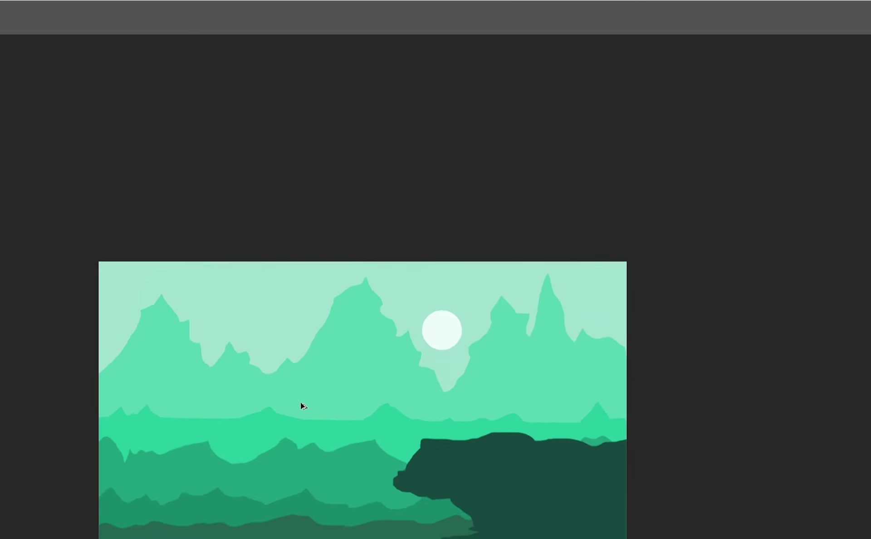
scroll(301, 402, down, 2)
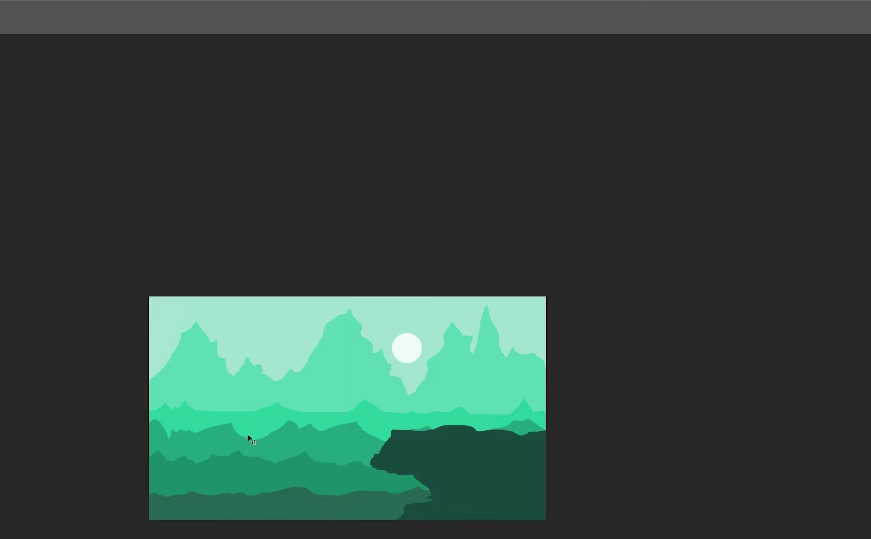
drag(424, 407, 424, 396)
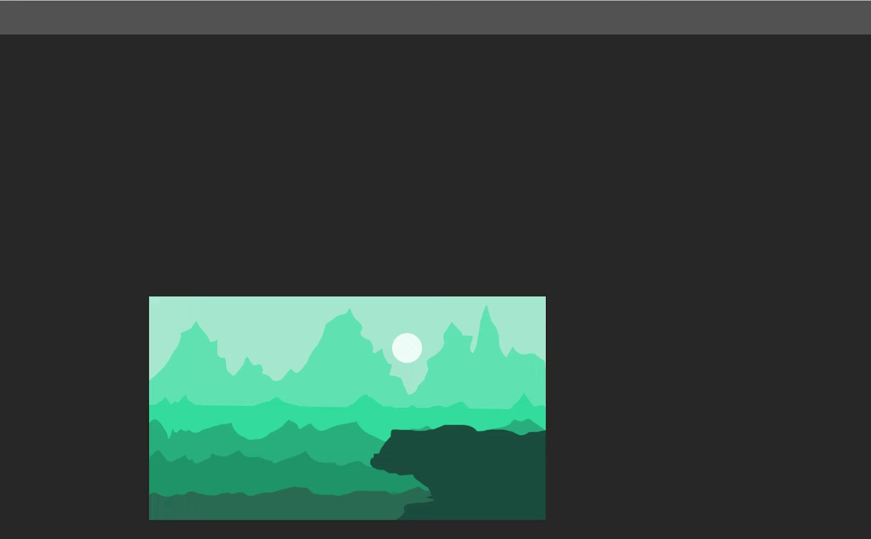
- Nudge the light mountain layer slightly left and down
scroll(482, 330, down, 1)
scroll(483, 335, down, 3)
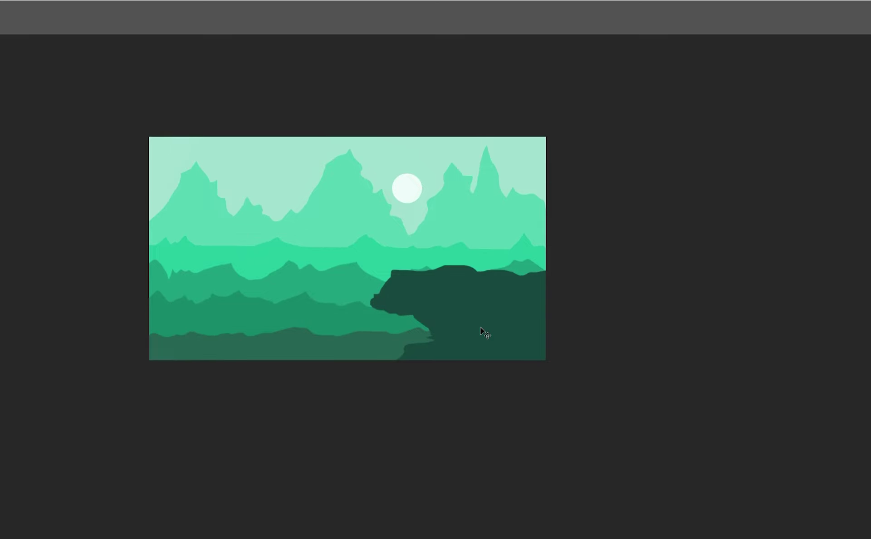
scroll(476, 329, up, 2)
scroll(470, 319, up, 2)
scroll(472, 321, up, 2)
scroll(216, 315, down, 2)
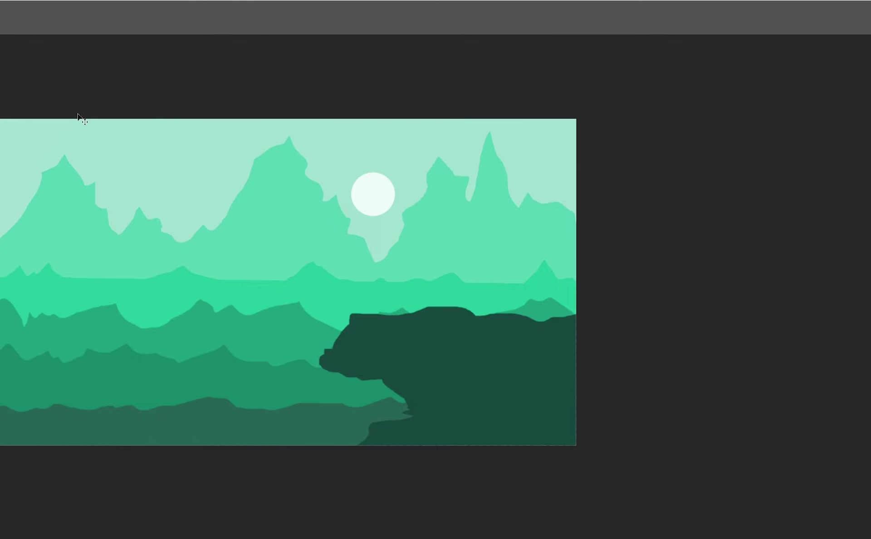
drag(288, 129, 286, 136)
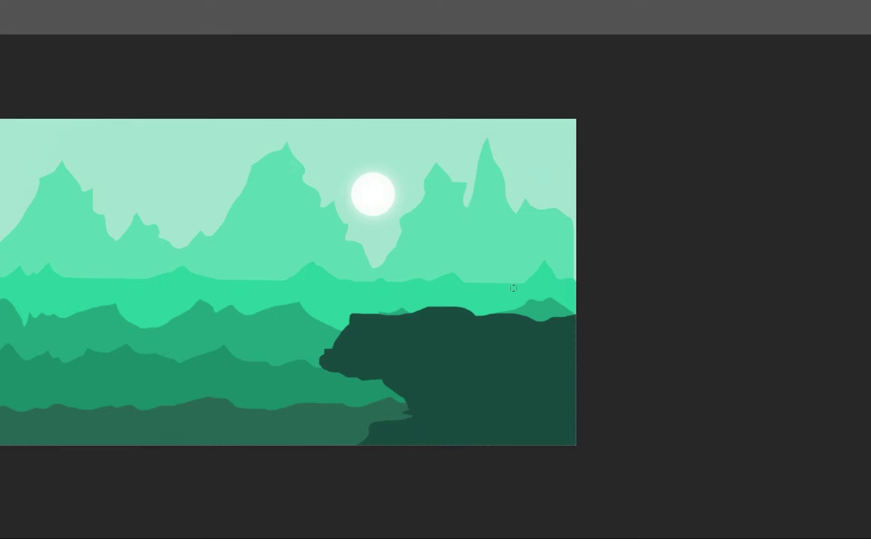
- Paint soft highlight streaks on the central, right and far-right peaks, then deselect the rimmed cliff
mouse_move(290, 163)
mouse_down()
mouse_move(302, 180)
mouse_move(278, 154)
mouse_move(363, 270)
mouse_up()
drag(449, 196, 404, 267)
drag(486, 162, 493, 184)
drag(540, 222, 566, 256)
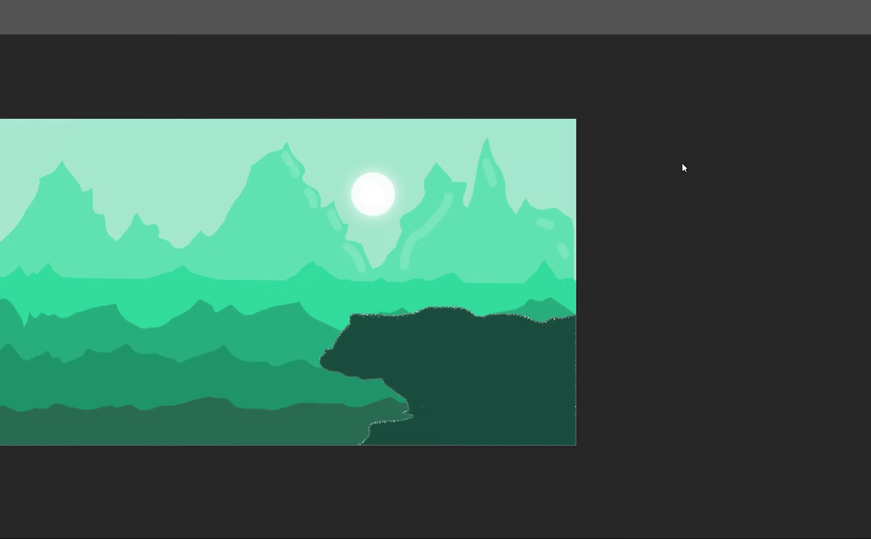
key(ctrl+d)
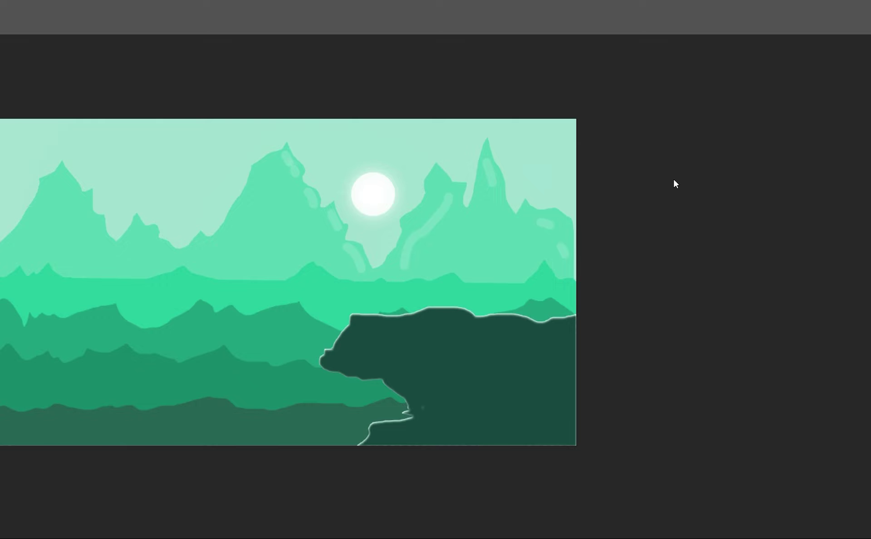
- Compare the cliff rim and ridge-top glows with undo/redo, keeping the softer glow
key(ctrl+z)
key(ctrl+shift+z)
key(ctrl+shift+z)
key(ctrl+z)
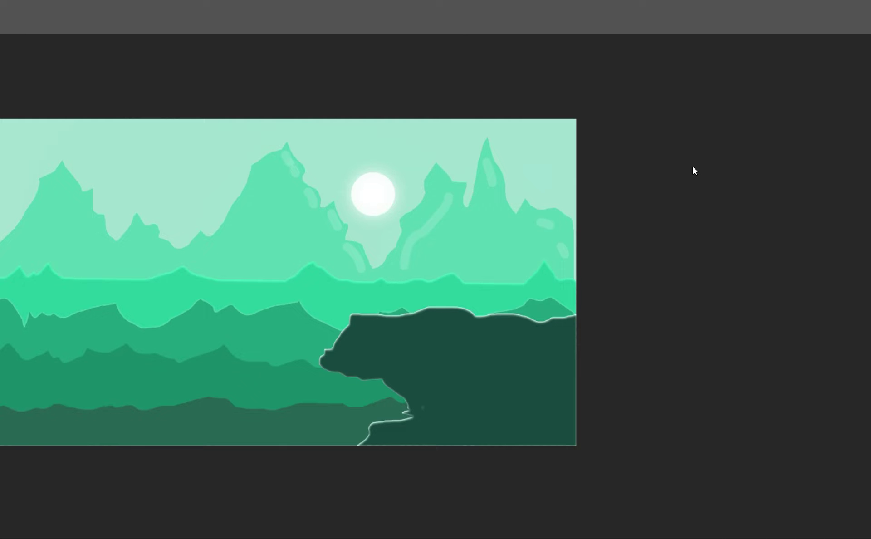
key(ctrl+shift+z)
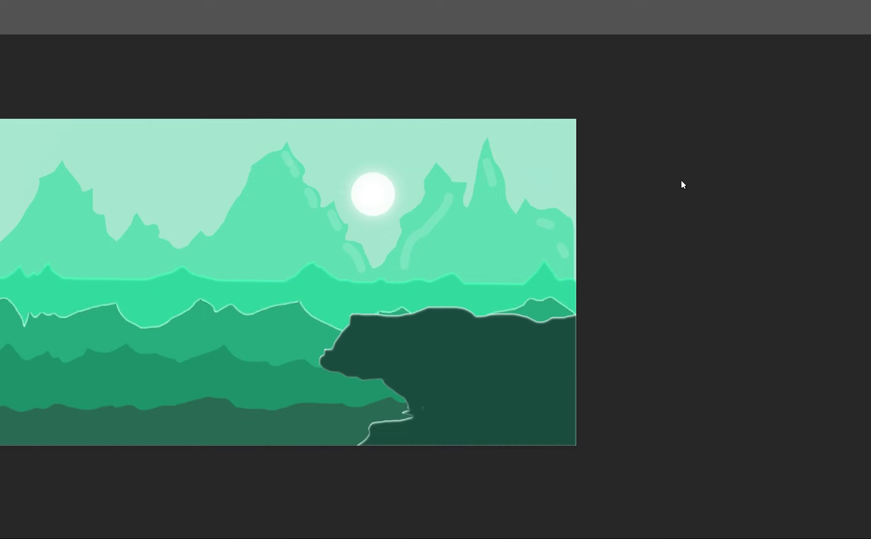
key(ctrl+z)
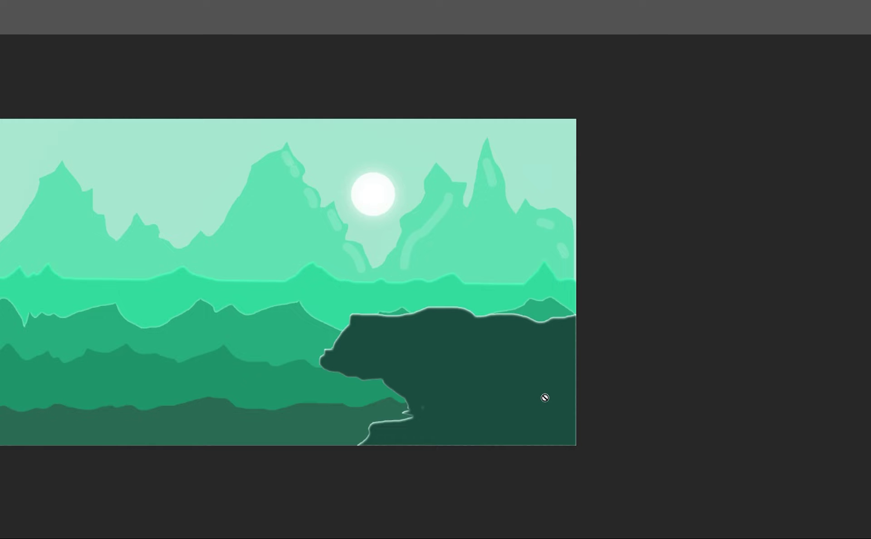
key(ctrl+shift+z)
key(ctrl+z)
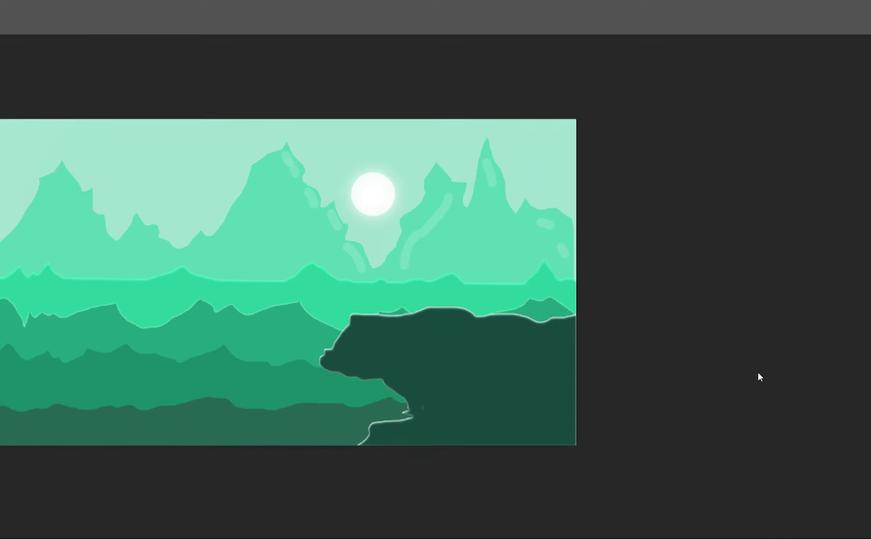
- Brush dark bushy foliage along the cliff's top-left edge below the trees
scroll(758, 370, up, 2)
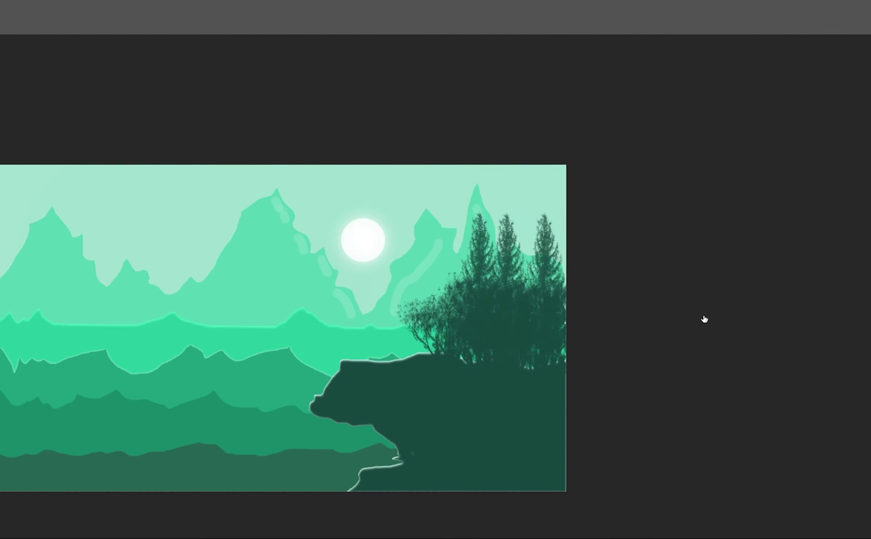
drag(402, 353, 309, 393)
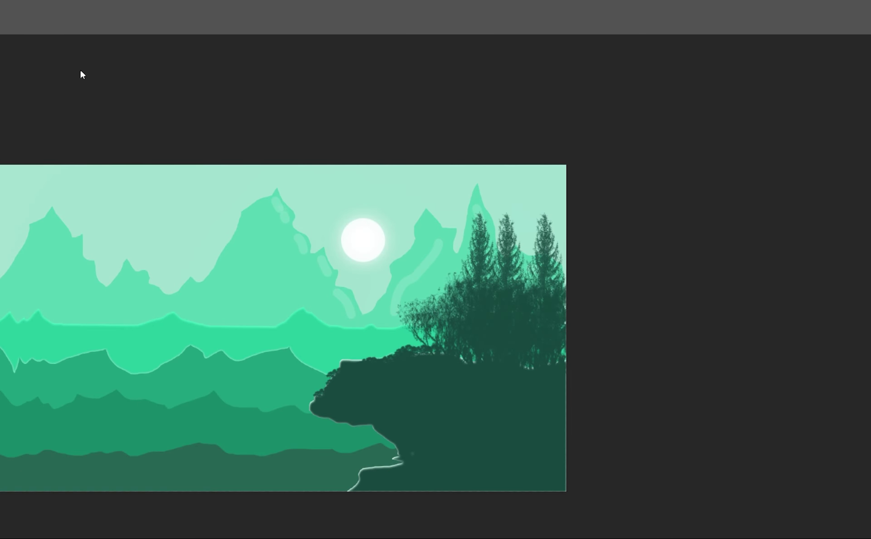
- Stamp a small dark tree at the cliff's lower-left edge, undoing and redoing the stroke
click(373, 450)
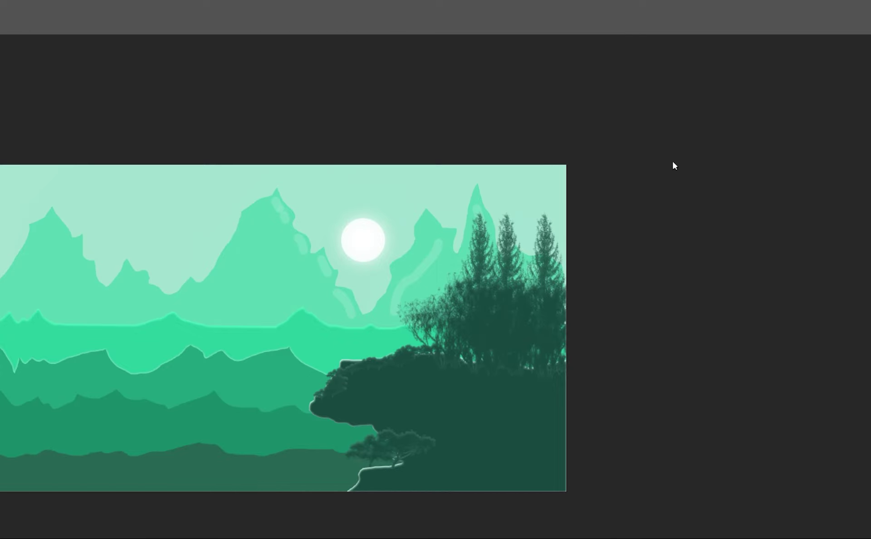
key(ctrl+z)
key(ctrl+shift+z)
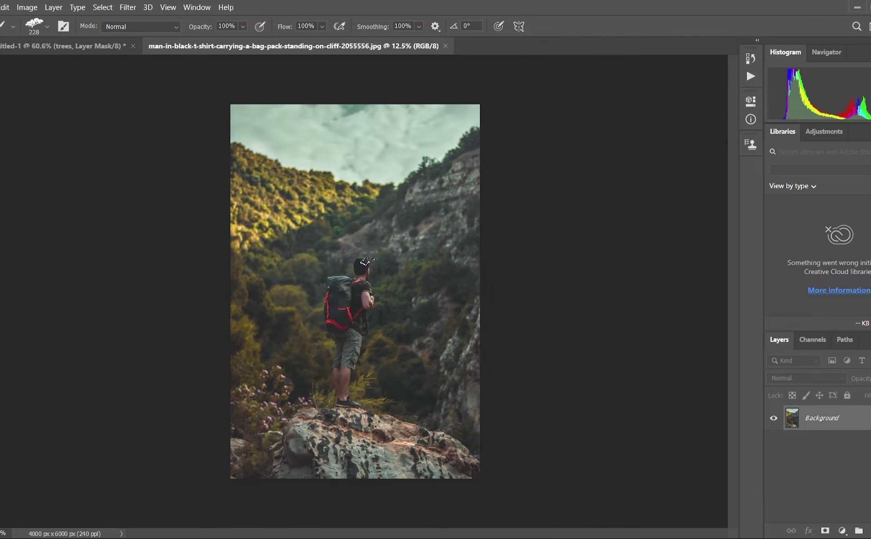
- Lasso around the hiker and fill the selection with a dark green Solid Color layer
scroll(345, 295, up, 3)
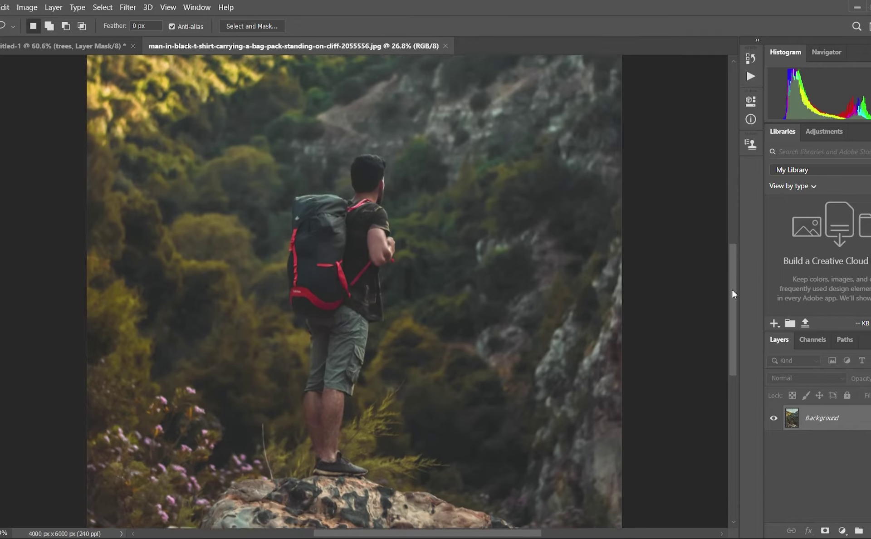
drag(507, 347, 484, 279)
scroll(485, 279, up, 1)
mouse_move(343, 454)
mouse_down()
mouse_move(340, 323)
mouse_move(381, 175)
mouse_move(365, 102)
mouse_move(327, 88)
mouse_move(288, 117)
mouse_move(247, 196)
mouse_move(254, 250)
mouse_move(274, 289)
mouse_move(269, 372)
mouse_move(281, 454)
mouse_move(341, 454)
mouse_up()
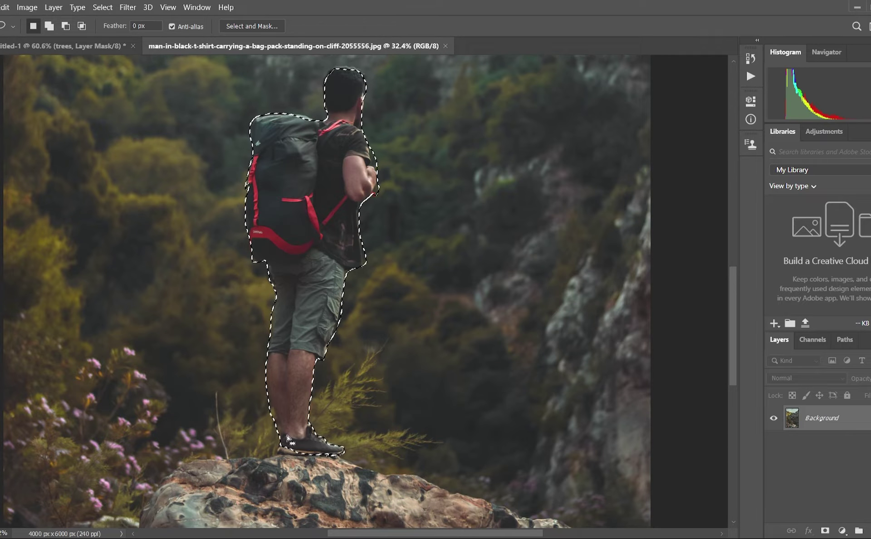
key(alt)
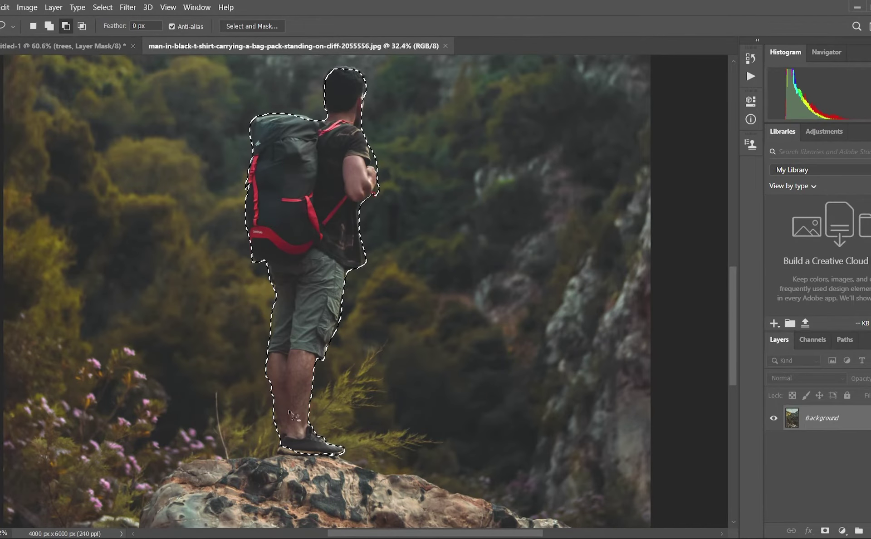
key(v)
drag(302, 191, 456, 196)
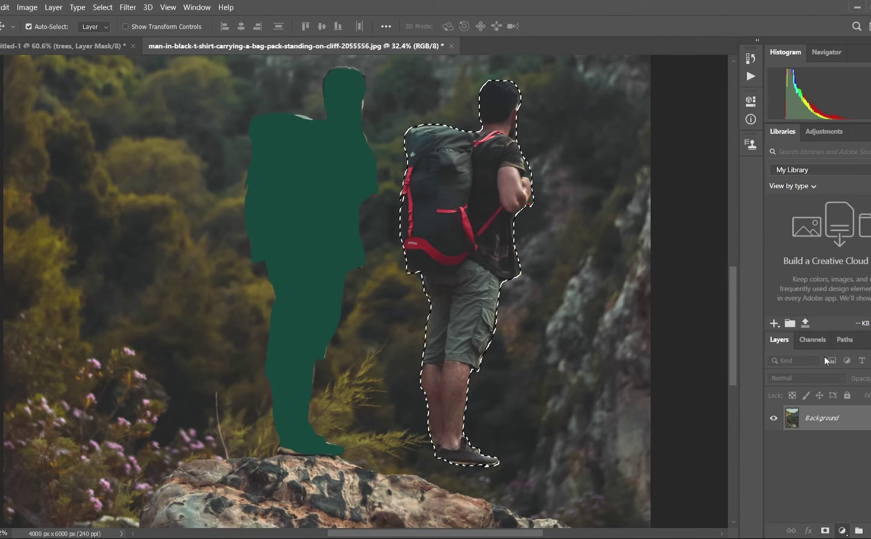
key(Return)
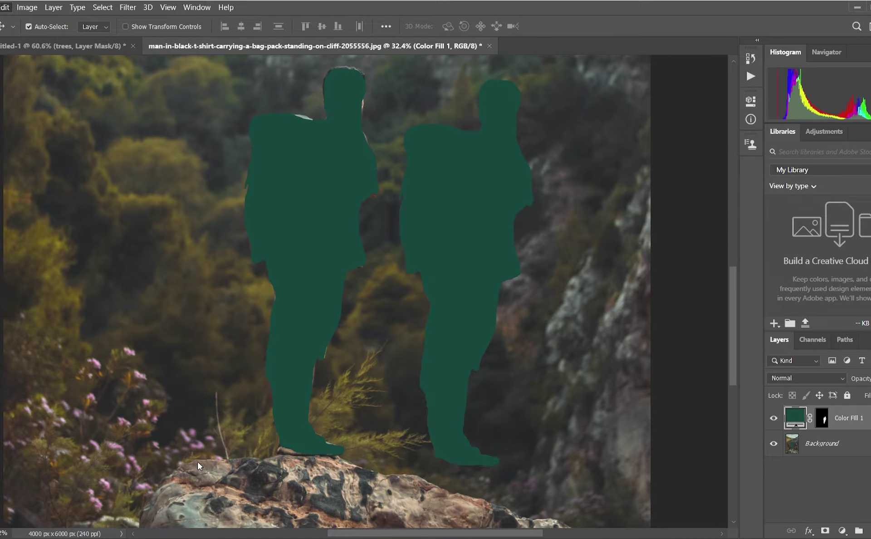
- Refine the hiker selection, trimming the gaps beside the shirt and arm
drag(484, 247, 140, 236)
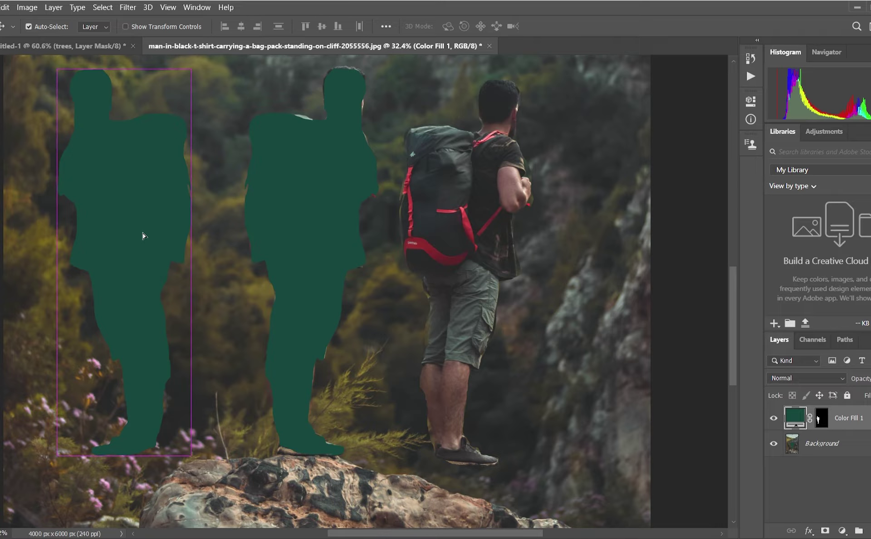
key(l)
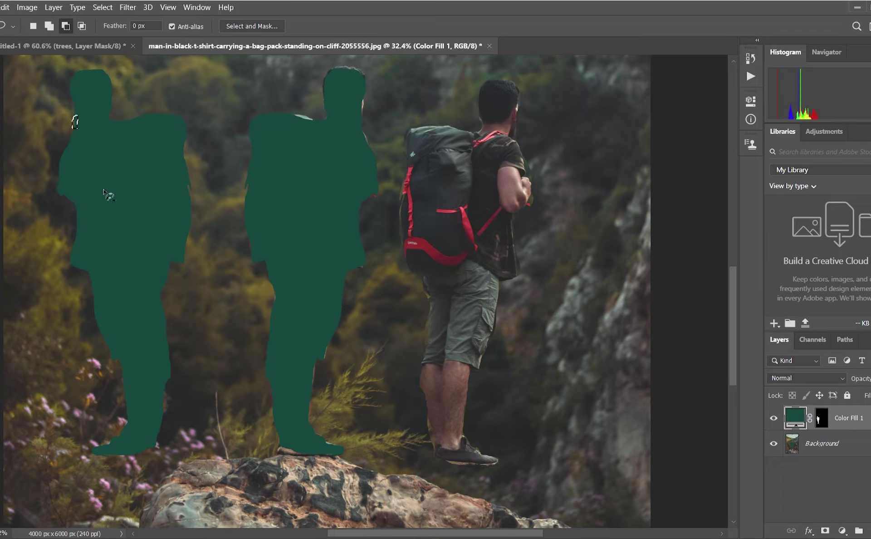
drag(73, 196, 416, 209)
key(ctrl+z)
key(ctrl+z)
key(ctrl+z)
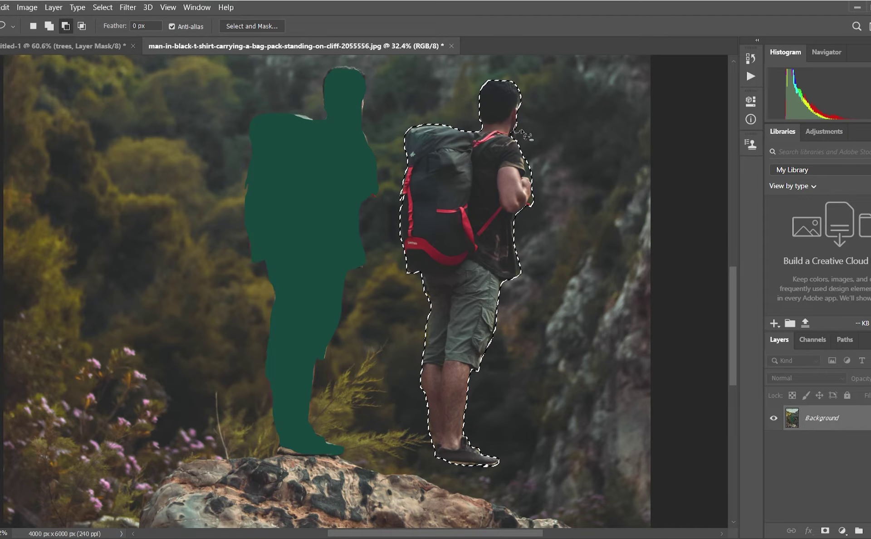
drag(510, 214, 529, 265)
drag(531, 200, 538, 203)
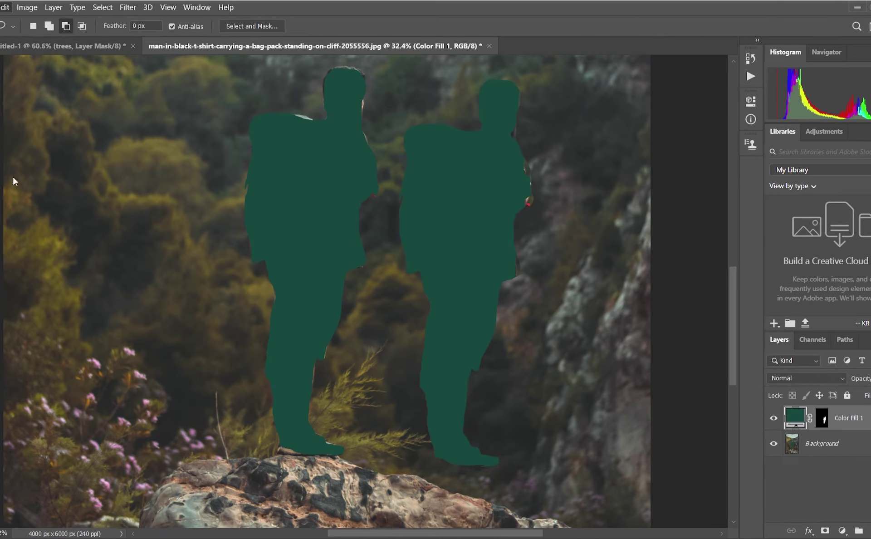
- Drag the green hiker silhouette into the Untitled-1 landscape document
key(v)
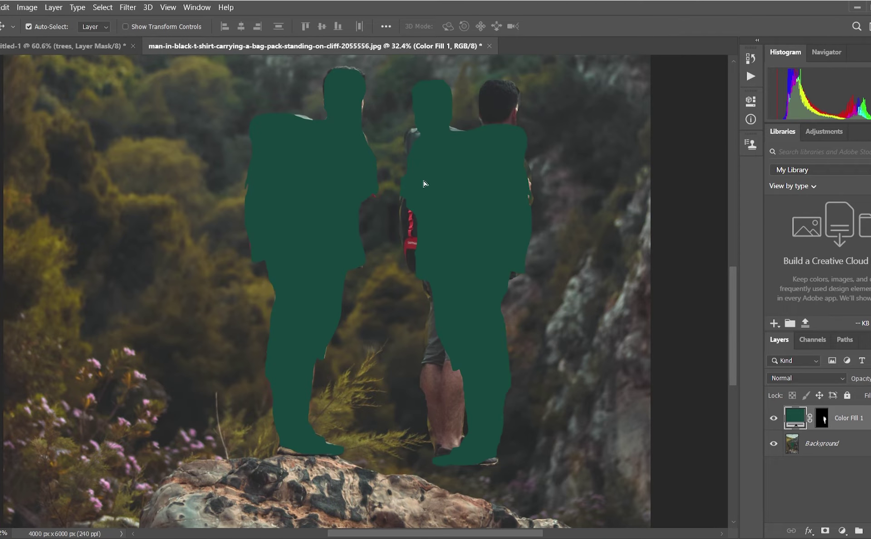
click(37, 47)
drag(37, 50, 481, 295)
key(ctrl+t)
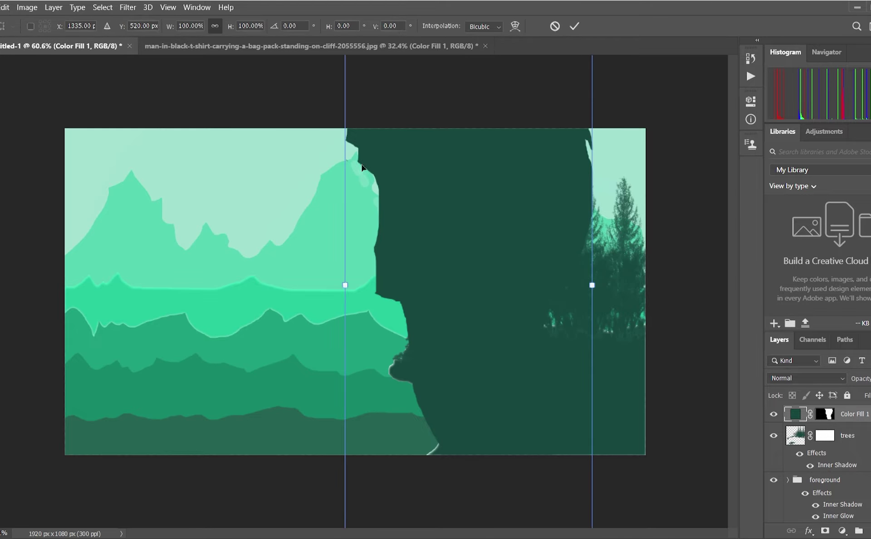
- Scale the hiker silhouette down and place its feet on the cliff top
drag(346, 286, 372, 286)
alt+scroll(373, 286, down, 3)
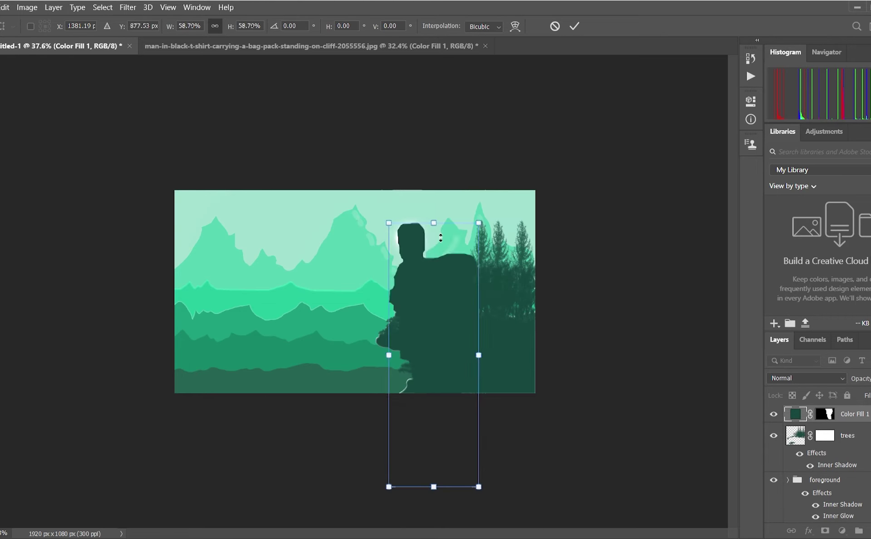
mouse_move(434, 87)
mouse_down()
mouse_move(421, 335)
mouse_move(410, 265)
mouse_up()
drag(399, 230, 411, 279)
scroll(372, 294, up, 3)
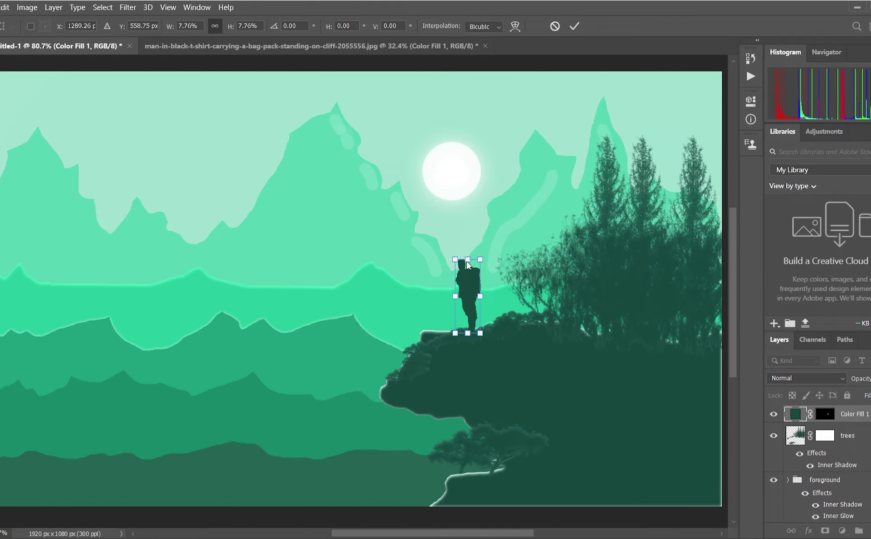
mouse_move(467, 260)
mouse_down()
mouse_move(468, 288)
mouse_move(483, 308)
mouse_move(483, 287)
mouse_up()
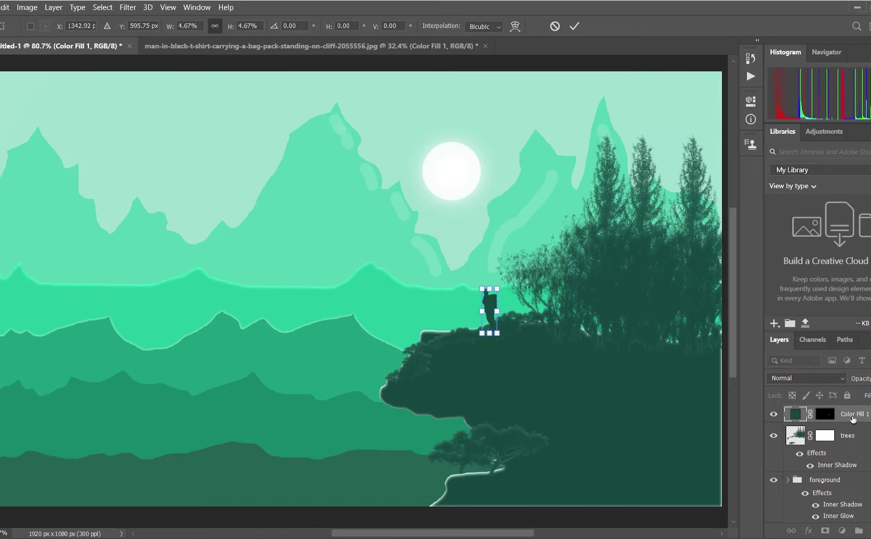
click(865, 478)
- Move the hiker layer into the foreground group, then bring it back to the top of the stack
drag(848, 414, 844, 519)
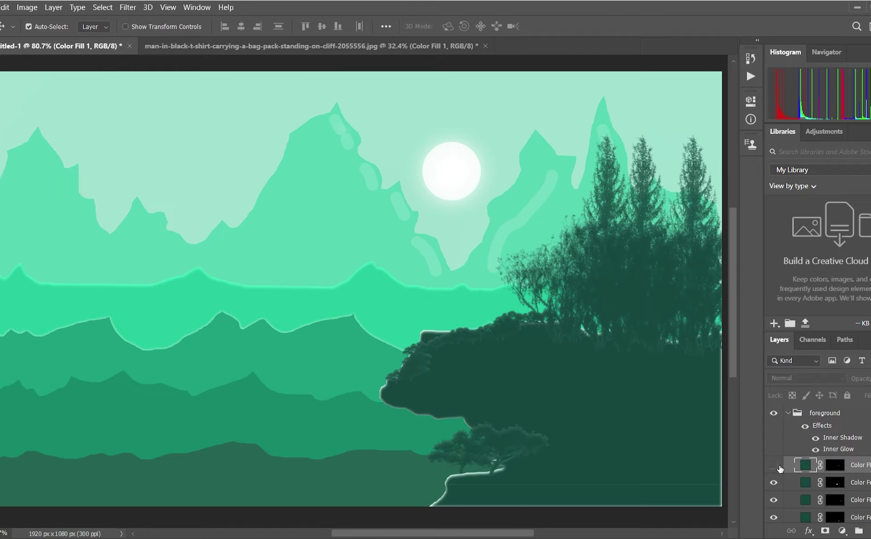
scroll(781, 463, up, 2)
scroll(854, 513, down, 2)
click(835, 464)
key(ctrl+shift+bracketright)
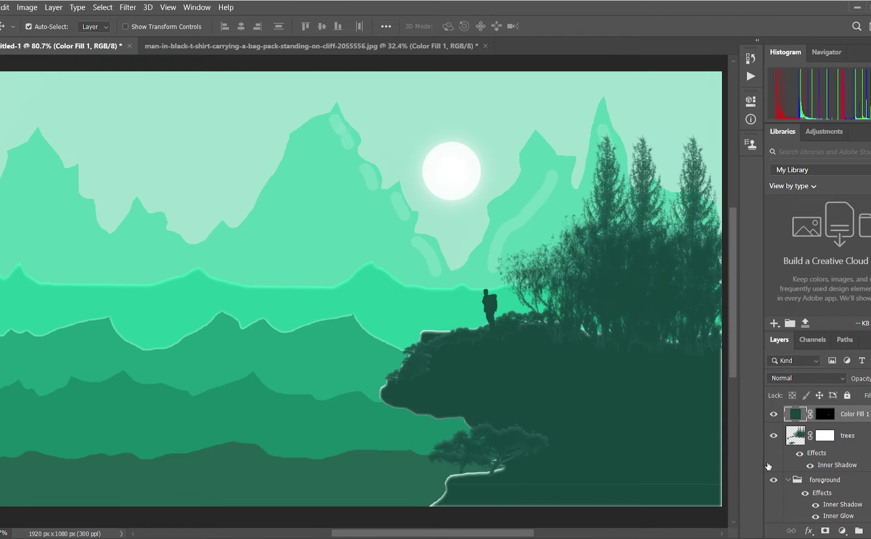
- Fine-tune the hiker's size on the cliff, discard a trial tilt, and commit the transform
key(ctrl+t)
drag(496, 298, 495, 300)
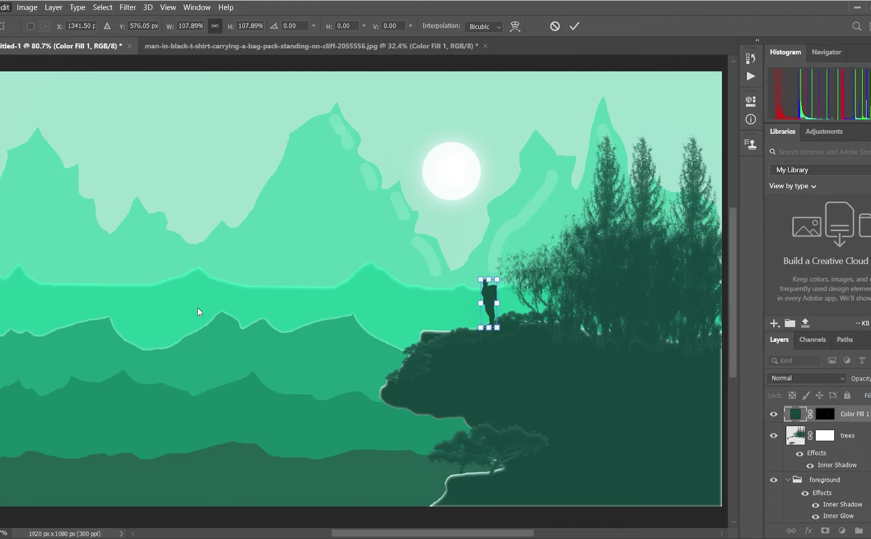
drag(498, 286, 482, 288)
key(ctrl+z)
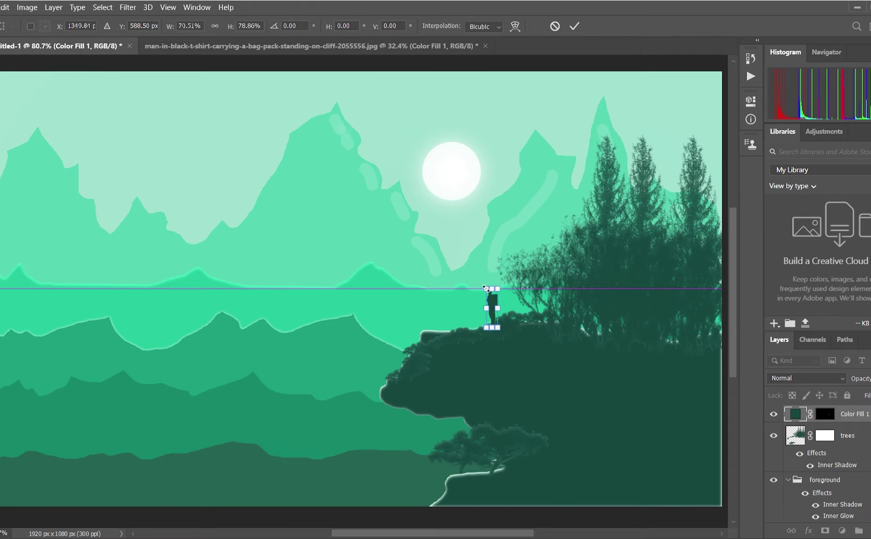
mouse_move(482, 289)
mouse_down()
mouse_move(482, 280)
mouse_move(486, 290)
mouse_up()
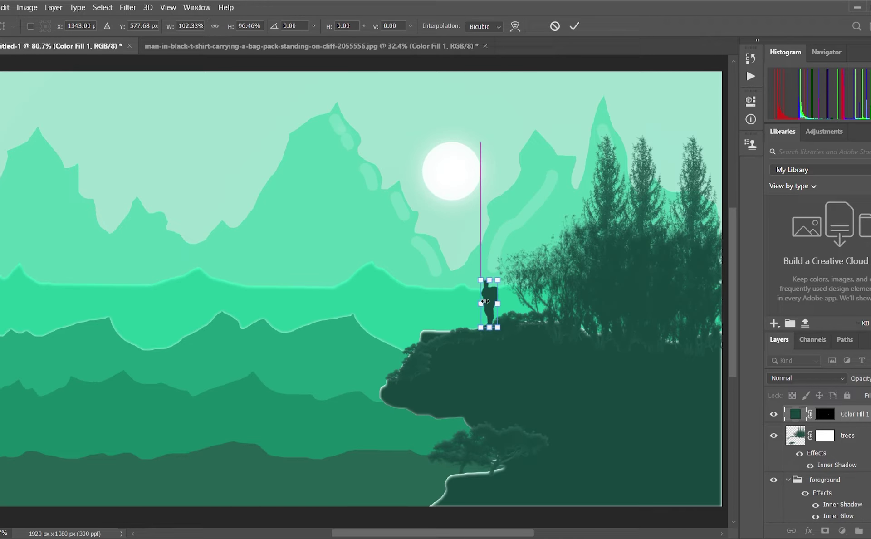
key(Return)
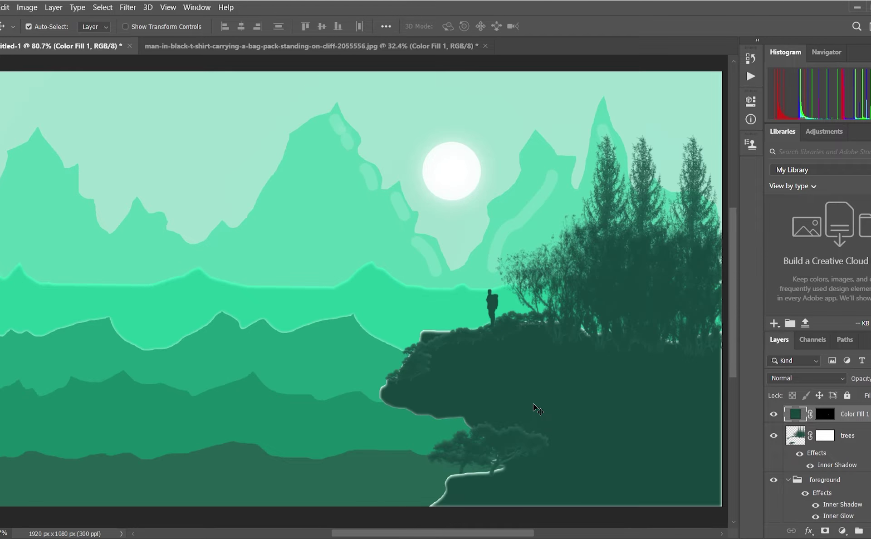
click(534, 459)
- Adjust layer effects, removing Inner Shadow from the foreground group
click(774, 514)
click(774, 515)
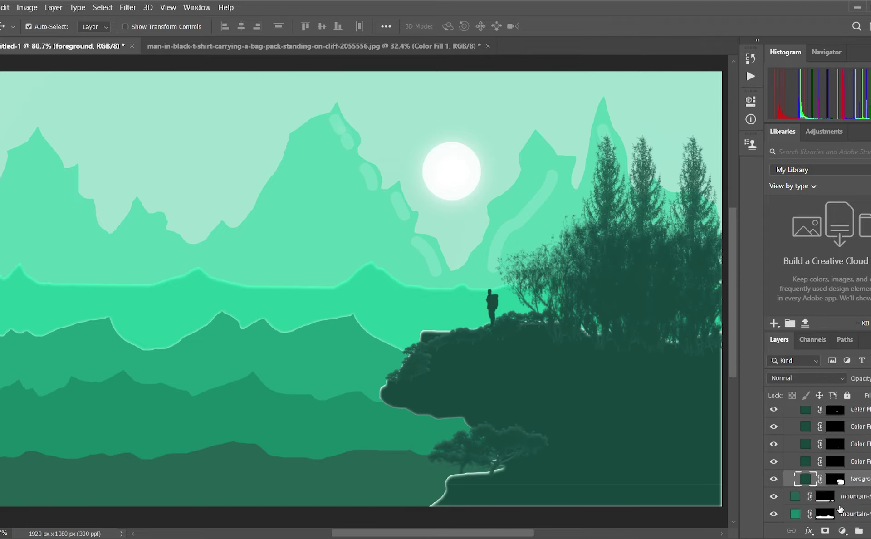
scroll(859, 517, up, 1)
drag(843, 451, 860, 531)
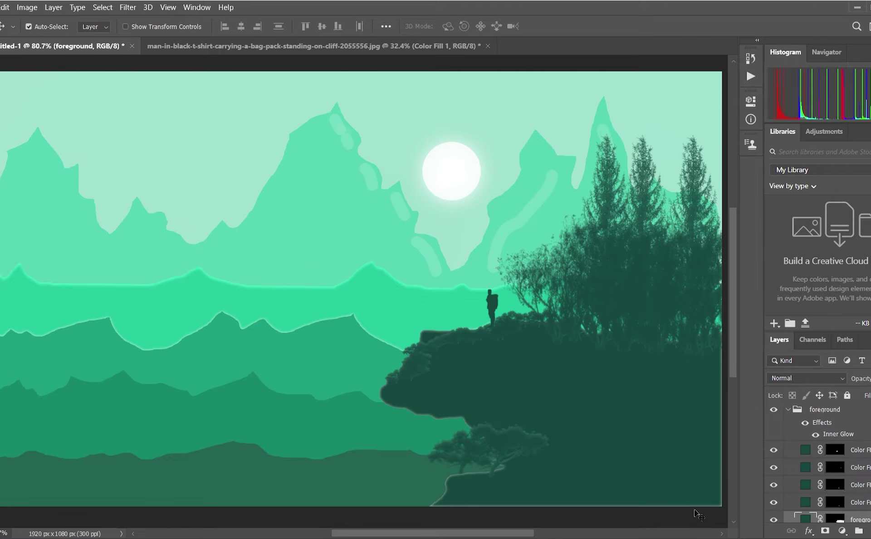
click(849, 414)
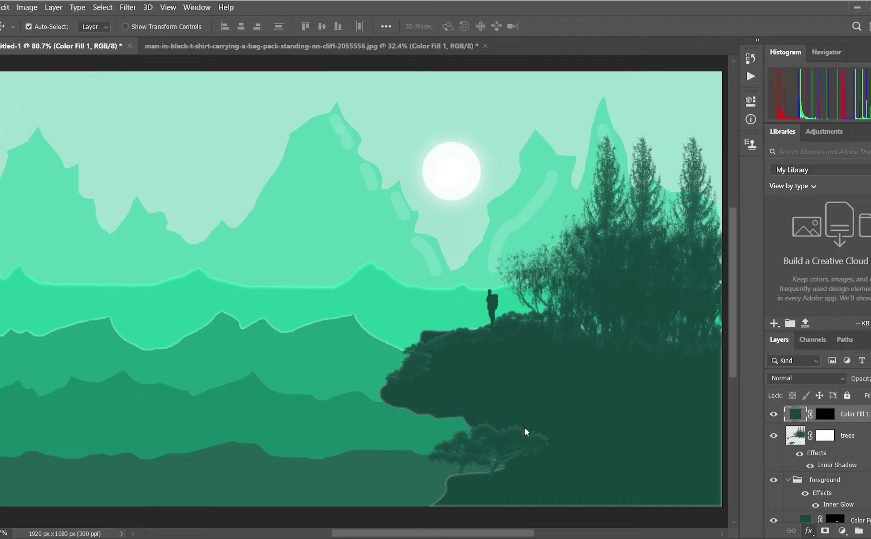
key(h)
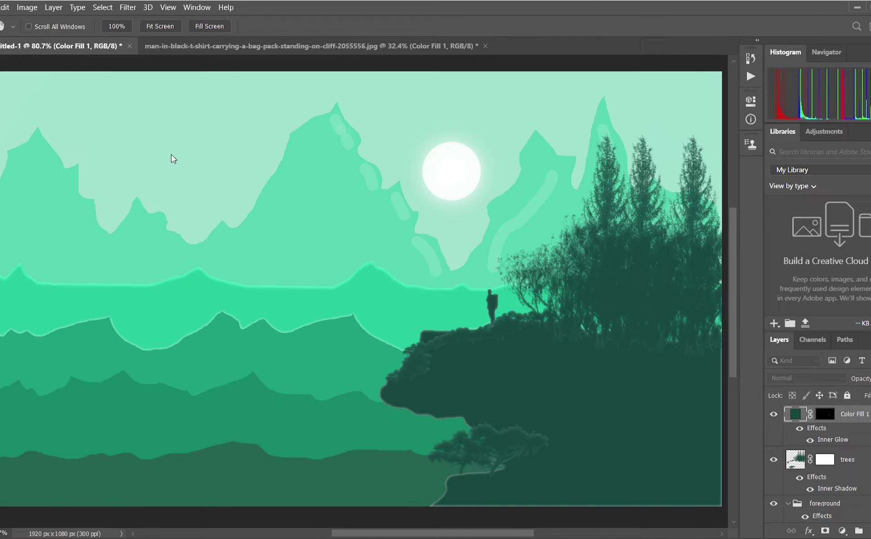
key(v)
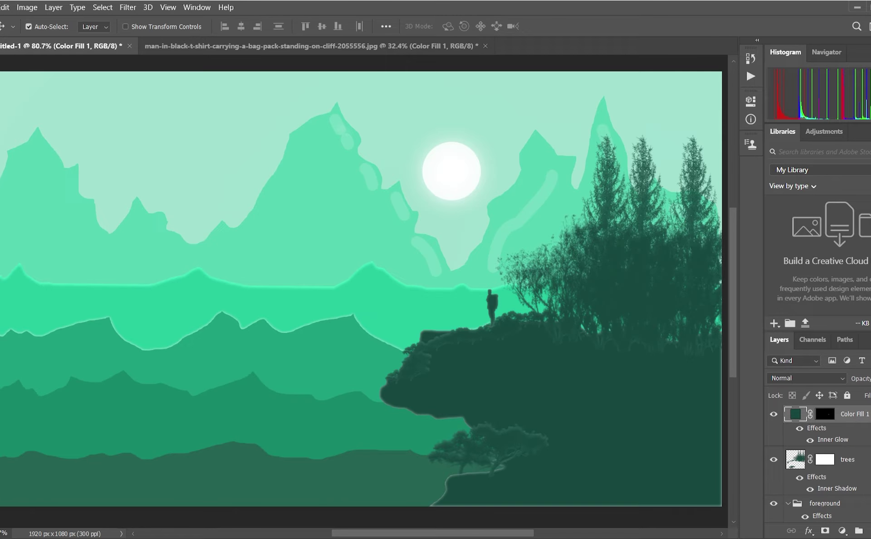
- Expand the side panels and pick the Clouds1593 brush from the cloud brush sets
click(757, 40)
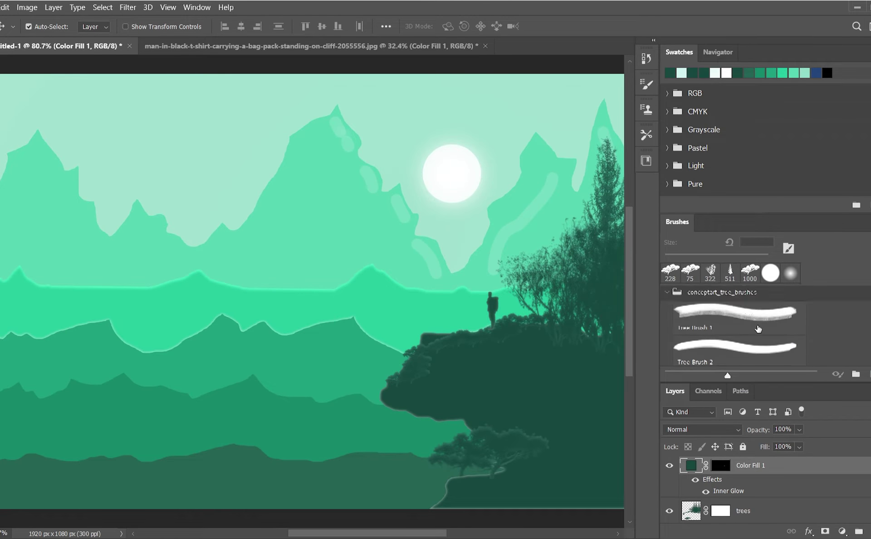
scroll(744, 332, down, 5)
scroll(726, 336, down, 3)
click(717, 338)
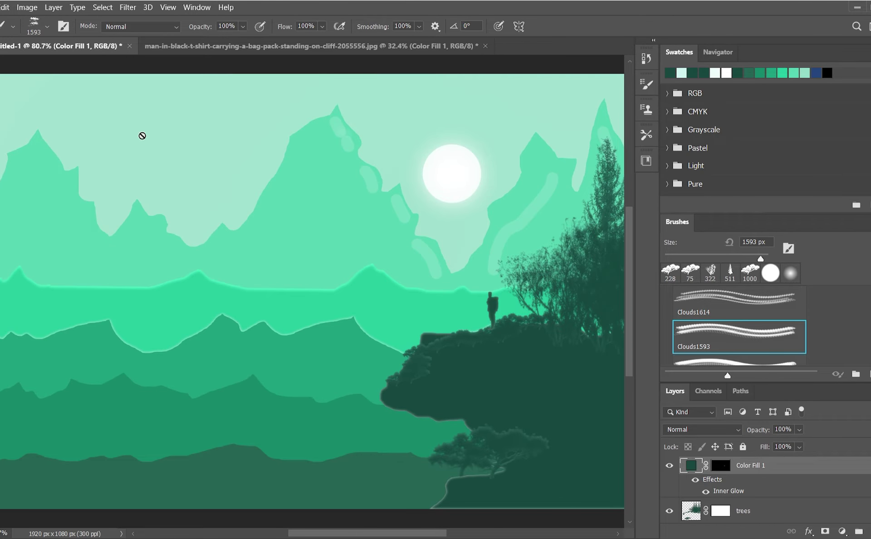
- Paint soft white cloud texture across the upper sky at 26% brush opacity
key(alt+bracketleft)
key(alt+bracketleft)
key(alt+bracketleft)
drag(68, 118, 272, 113)
key(ctrl+z)
key(ctrl+z)
key(ctrl+z)
key(ctrl+d)
key(1)
key(1)
key(2)
key(6)
drag(136, 191, 408, 172)
- Add a new layer named clouds-1 above mountain-1
click(742, 492)
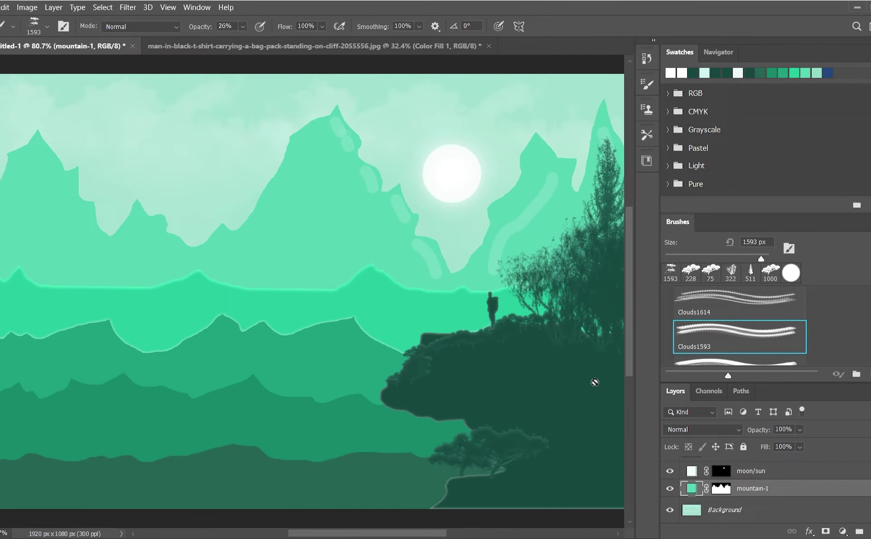
key(period)
scroll(387, 226, up, 1)
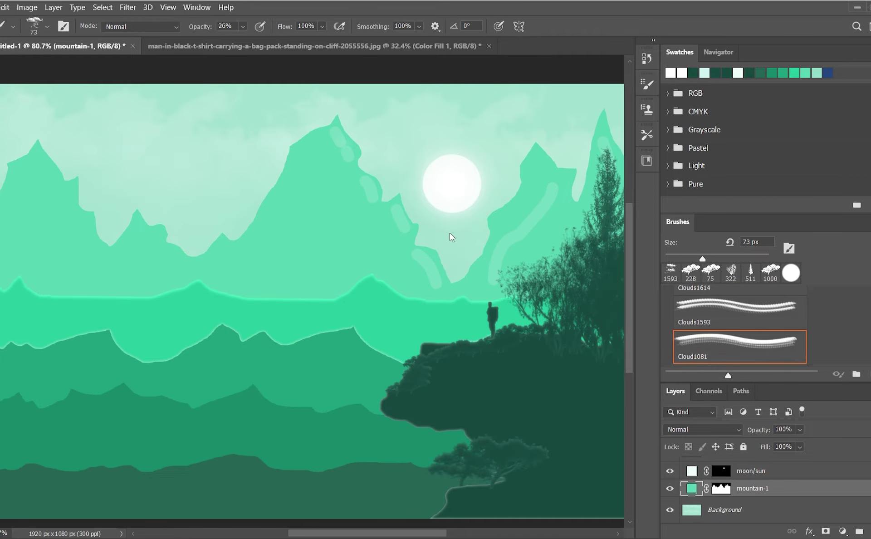
key(ctrl+shift+alt+n)
double_click(721, 492)
text(cloud)
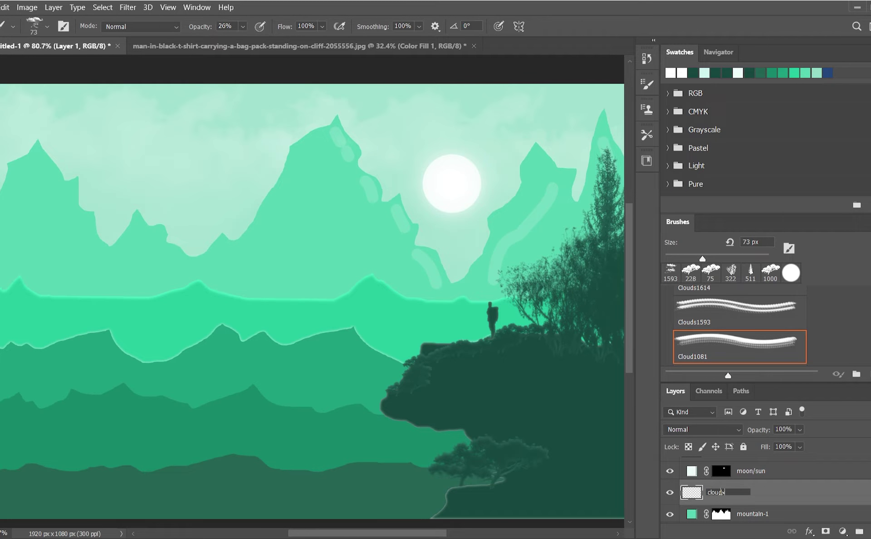
text(s-1)
key(Return)
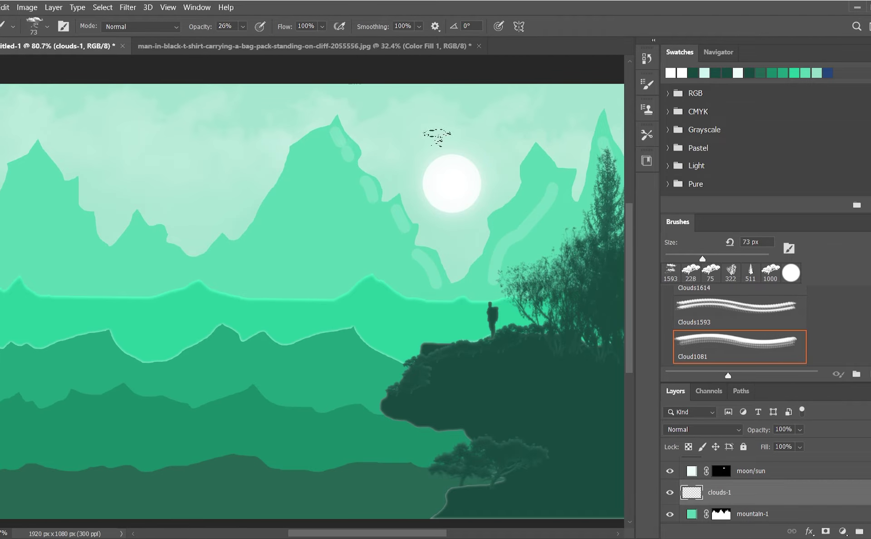
- Paint a soft cloud band across the middle mountains with a 5000 px brush
drag(728, 376, 767, 375)
key(bracketright)
key(bracketright)
key(bracketright)
key(bracketright)
key(bracketright)
key(bracketright)
key(bracketright)
key(bracketright)
key(bracketright)
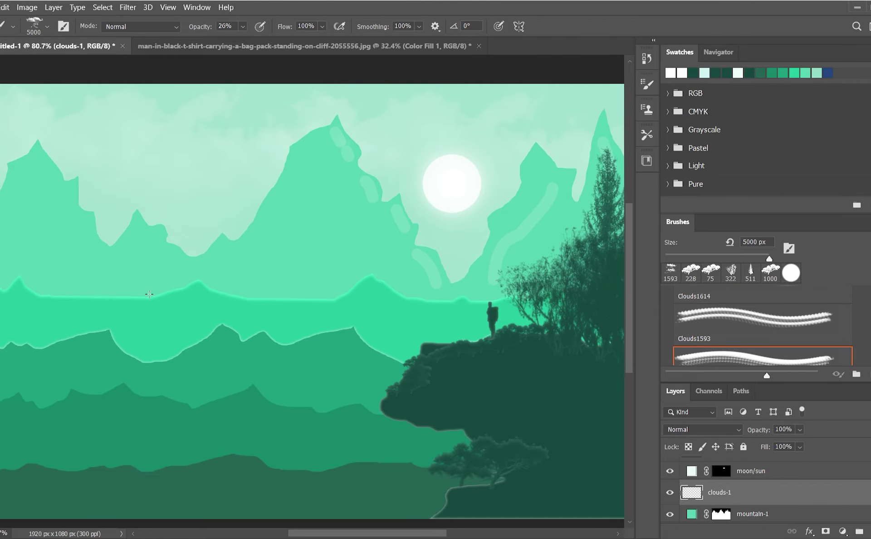
drag(769, 259, 761, 259)
drag(68, 191, 454, 190)
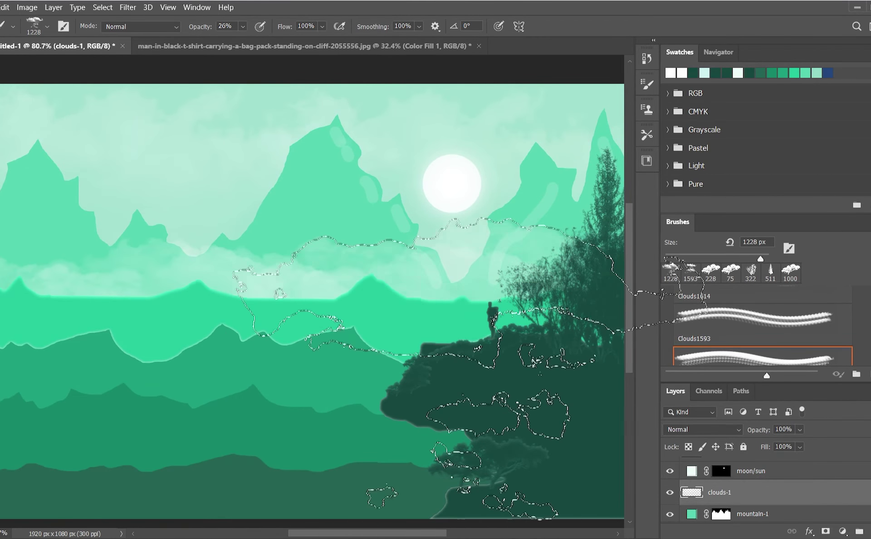
drag(227, 199, 295, 136)
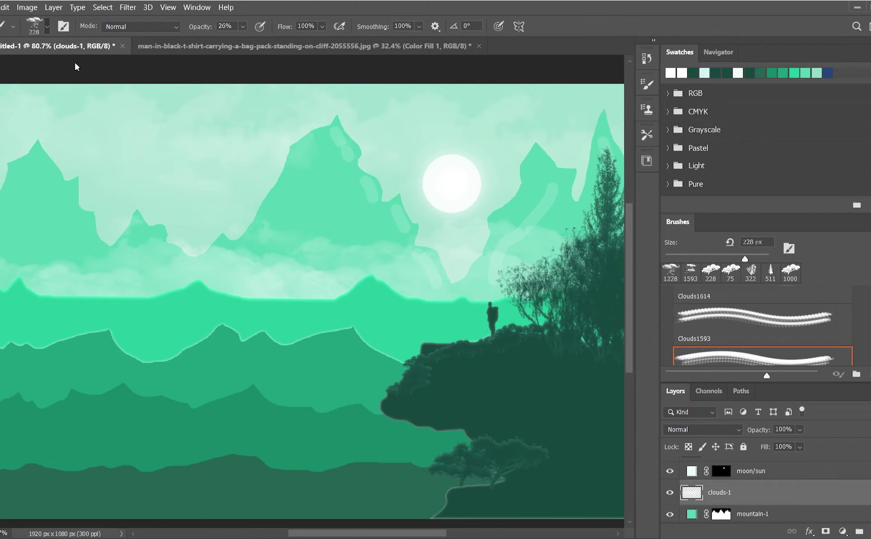
key(bracketleft)
key(bracketleft)
key(bracketleft)
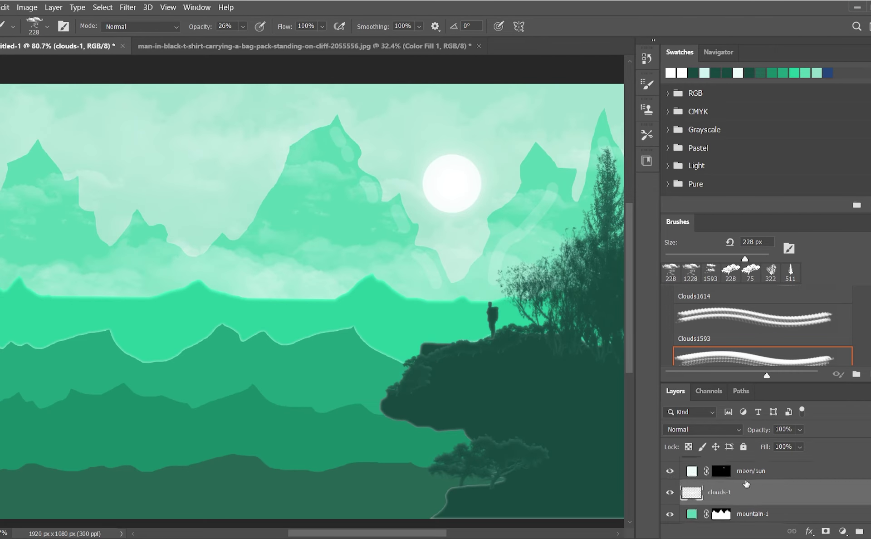
- Add a layer named clouds above mountain-3 and paint mist over the lower mountains with Clouds1453
scroll(745, 484, down, 3)
click(745, 487)
key(ctrl+shift+alt+n)
double_click(722, 491)
text(clouds)
key(Return)
scroll(742, 323, down, 2)
click(720, 344)
drag(46, 318, 544, 431)
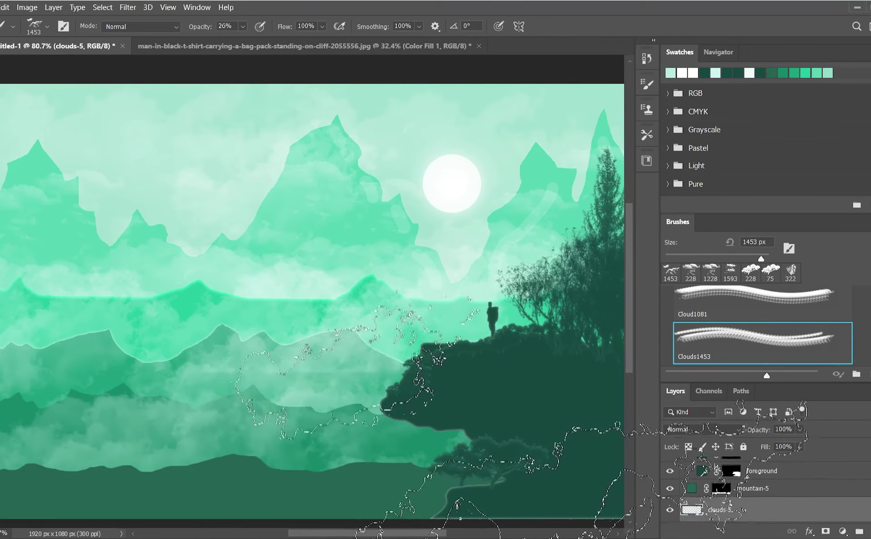
- Paint more cloud strokes over the lower mountains and add a new layer named clouds above clouds-5
drag(436, 363, 14, 423)
scroll(745, 490, down, 3)
scroll(744, 499, down, 2)
click(858, 531)
double_click(720, 470)
text(clousd)
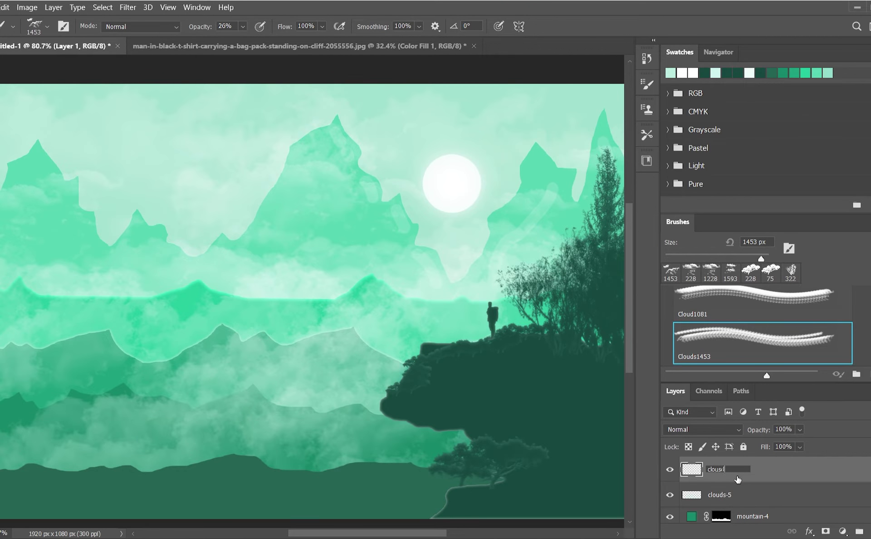
key(BackSpace)
text(ds)
key(Return)
- Move the clouds layer below the foreground group and undo the mist strokes over the cliff
drag(722, 469, 742, 533)
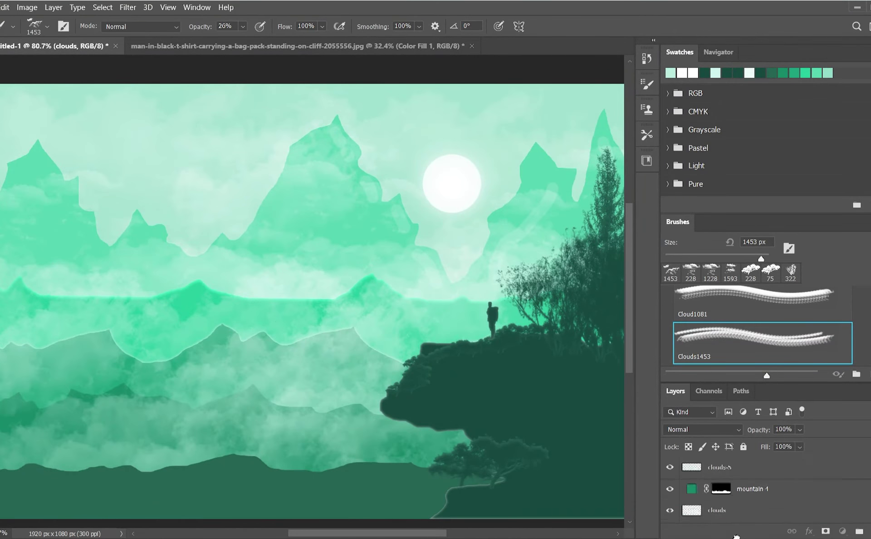
drag(742, 534, 737, 460)
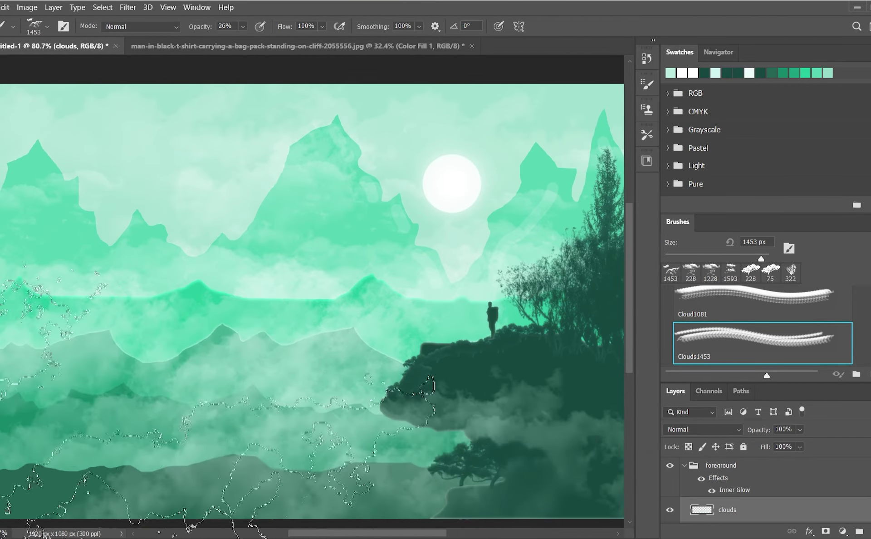
key(ctrl+z)
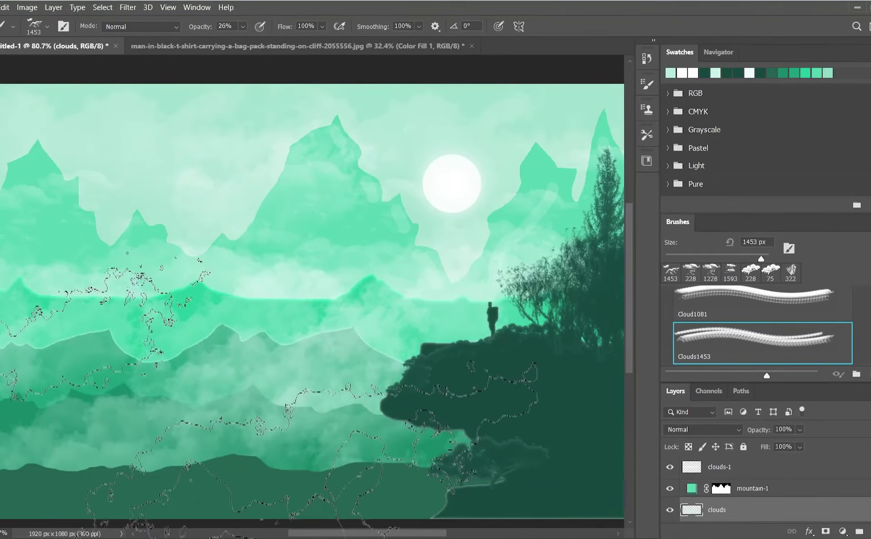
key(comma)
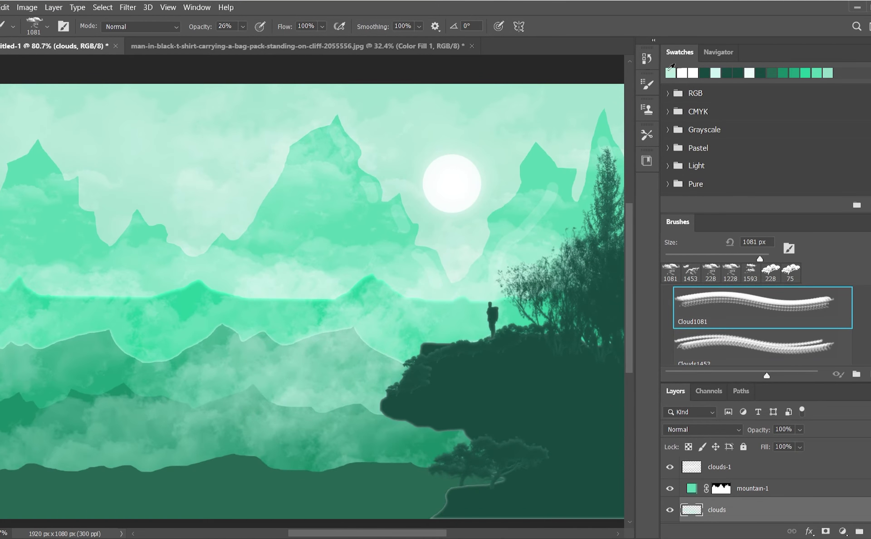
key(i)
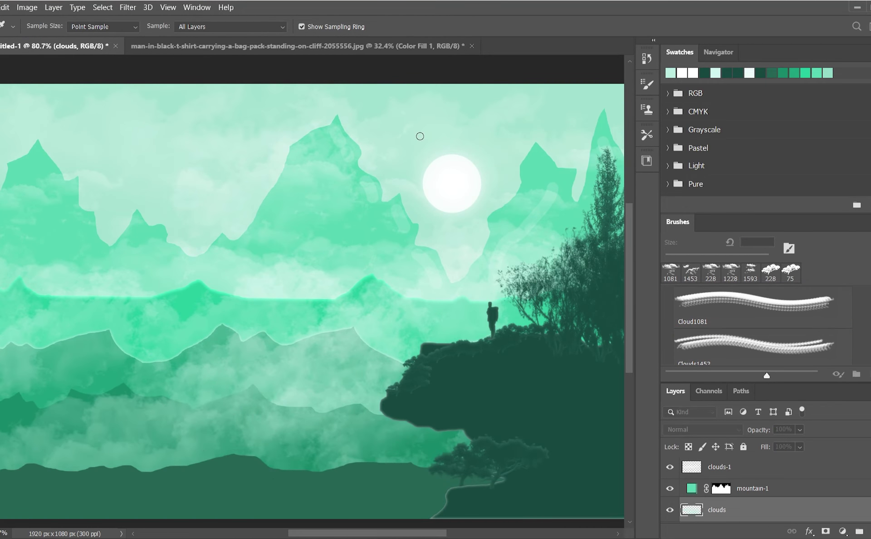
key(b)
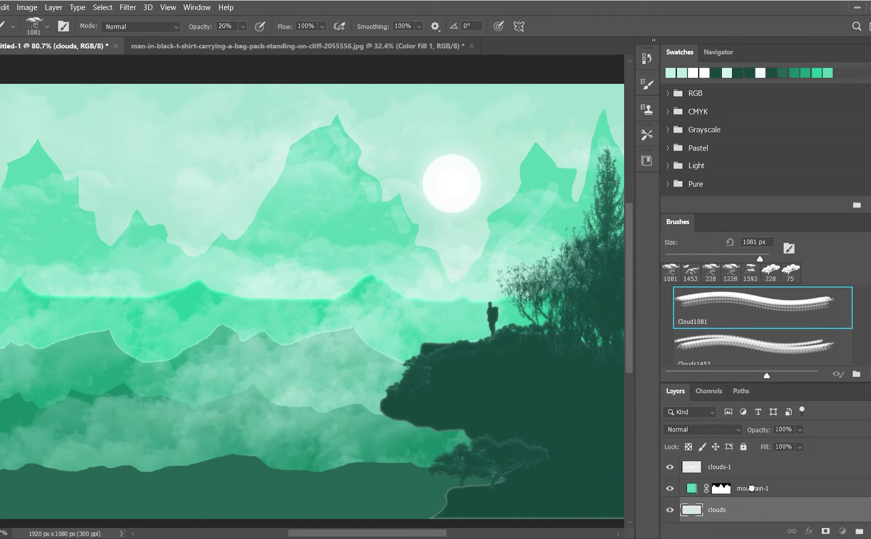
- Load several layer outlines as selections, clearing each, ending with the clouds layer's contents selected
scroll(751, 492, down, 1)
scroll(749, 496, down, 1)
scroll(747, 504, down, 1)
scroll(741, 513, down, 1)
scroll(741, 516, down, 1)
ctrl+click(733, 499)
scroll(740, 499, up, 4)
key(ctrl+d)
scroll(741, 500, down, 3)
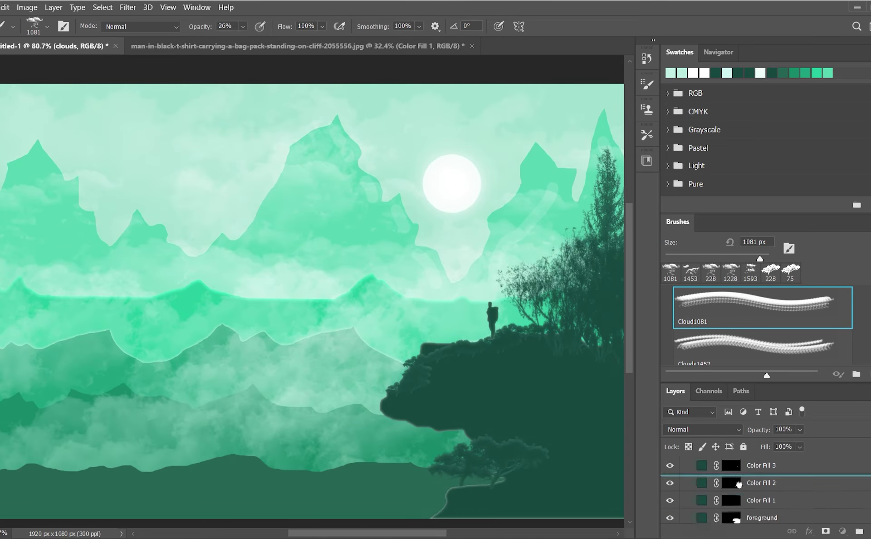
ctrl+click(732, 500)
scroll(740, 495, up, 3)
key(ctrl+d)
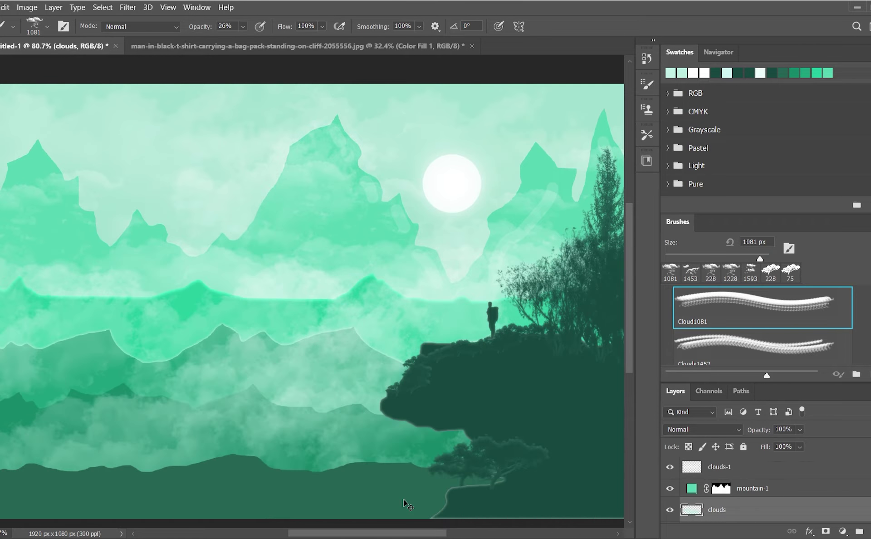
scroll(712, 494, down, 2)
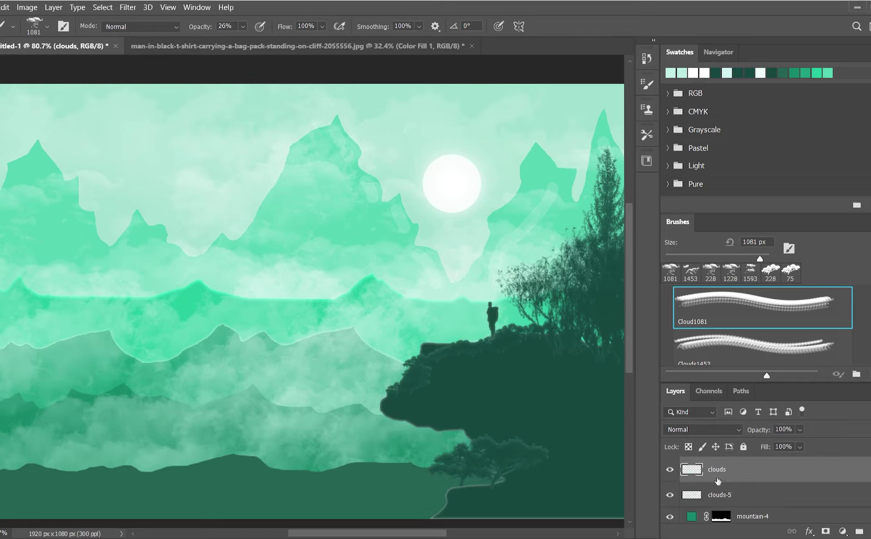
scroll(714, 494, up, 2)
ctrl+click(701, 505)
- Clear the cloud selection and add another new layer named clouds
key(ctrl+d)
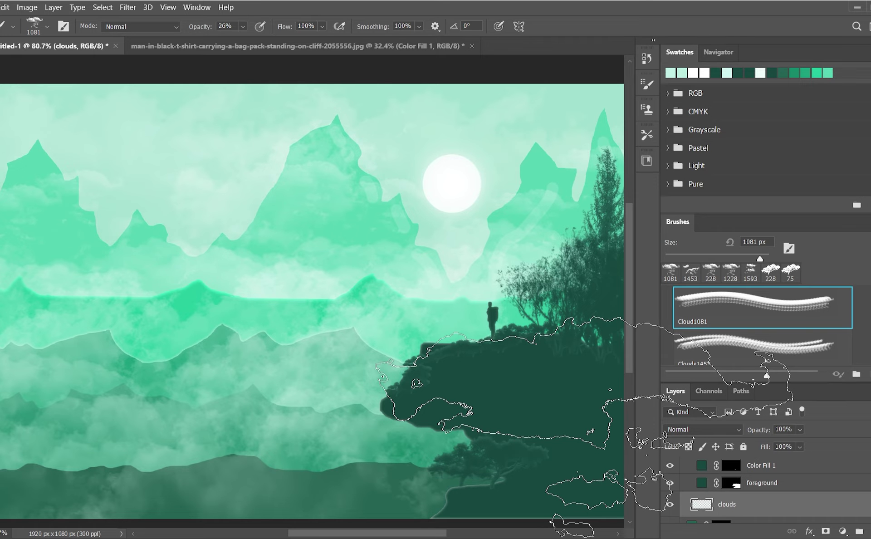
scroll(735, 483, down, 2)
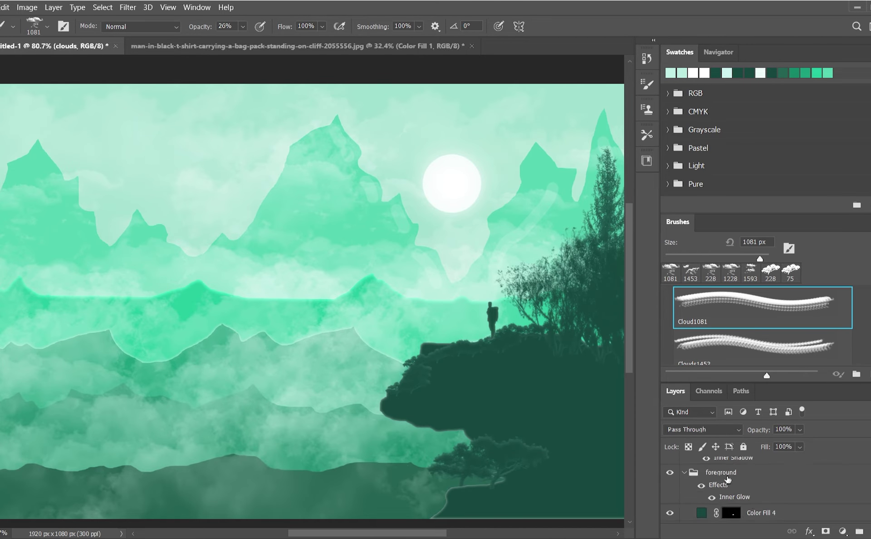
key(ctrl+shift+alt+n)
drag(736, 483, 745, 455)
double_click(722, 469)
text(clouds)
key(Return)
- Select the image's bright areas, set brush opacity to 9%, then select the whole canvas
key(ctrl+alt+2)
key(0)
key(9)
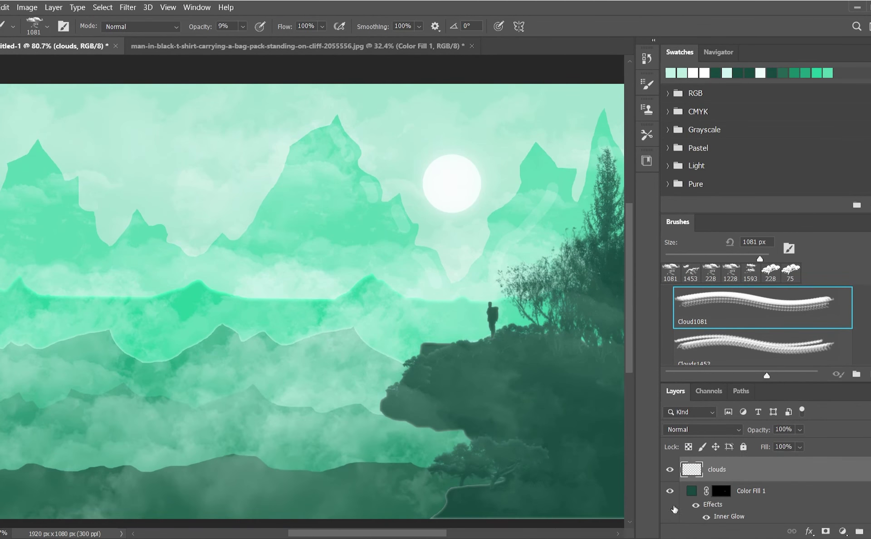
key(ctrl+a)
scroll(762, 504, down, 3)
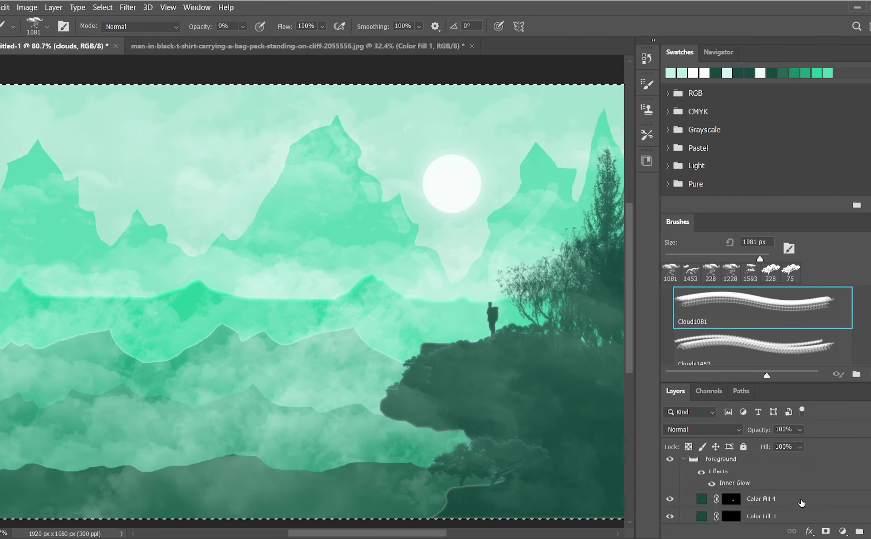
scroll(792, 515, up, 1)
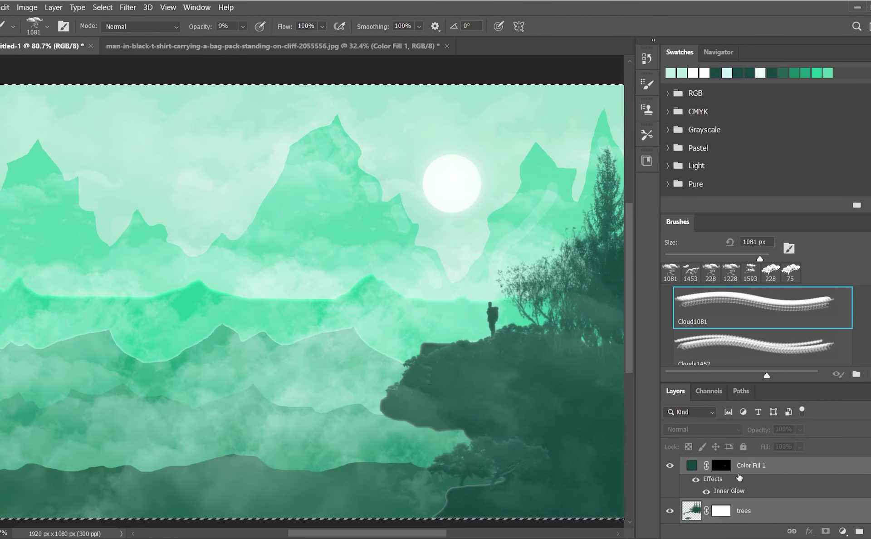
scroll(751, 491, up, 1)
- Disable the Color Fill 1 mask, clear the selection, and view the Green channel alone
click(749, 472)
scroll(752, 486, down, 3)
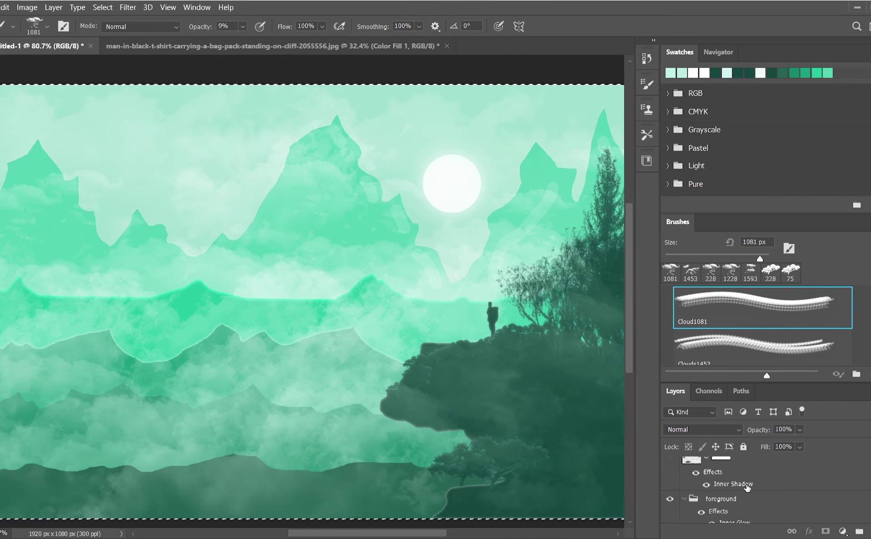
shift+click(726, 472)
scroll(771, 490, down, 5)
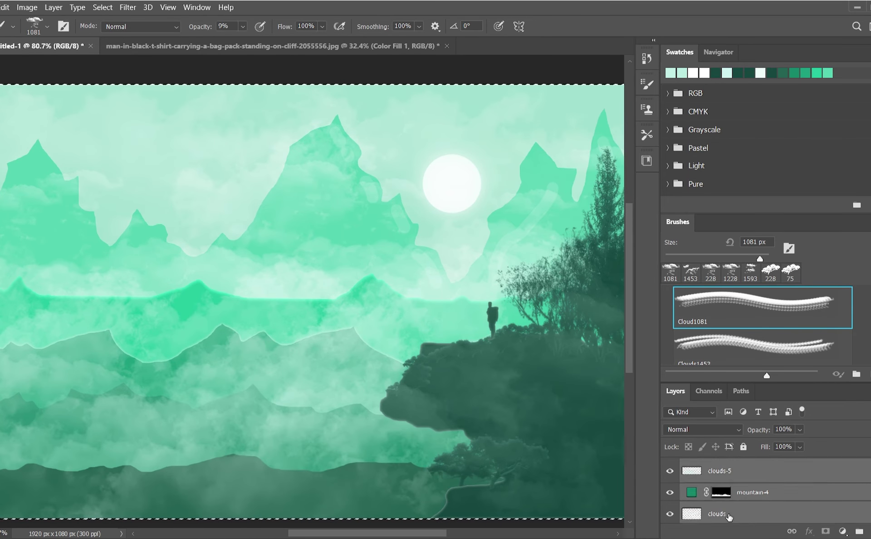
click(859, 533)
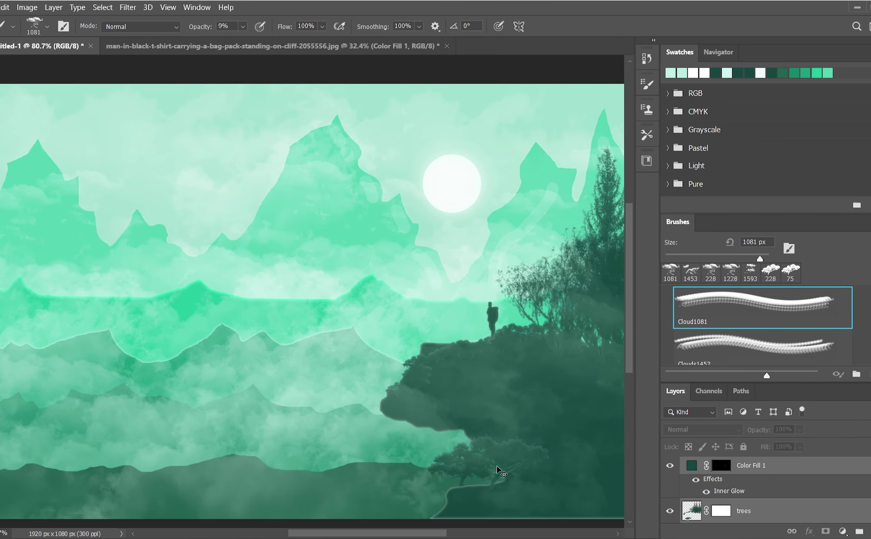
scroll(759, 498, up, 1)
scroll(759, 498, up, 5)
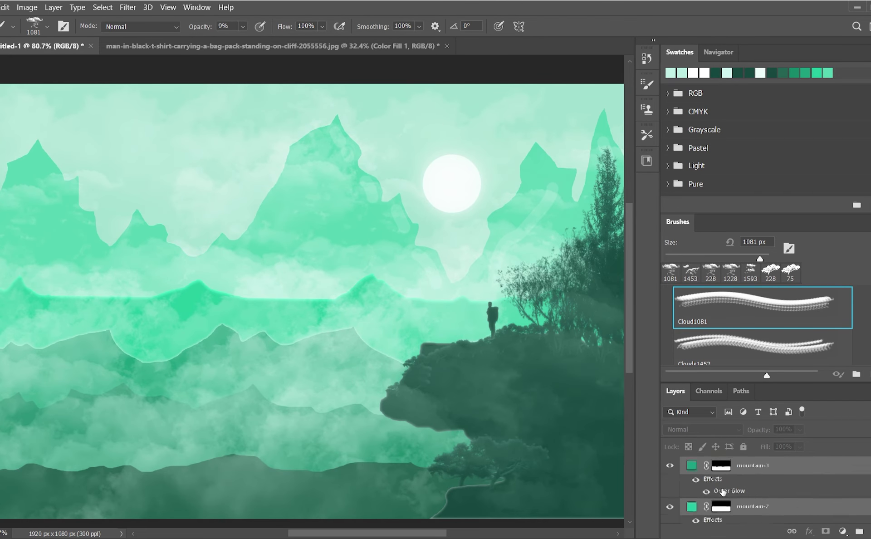
click(709, 474)
scroll(726, 487, down, 5)
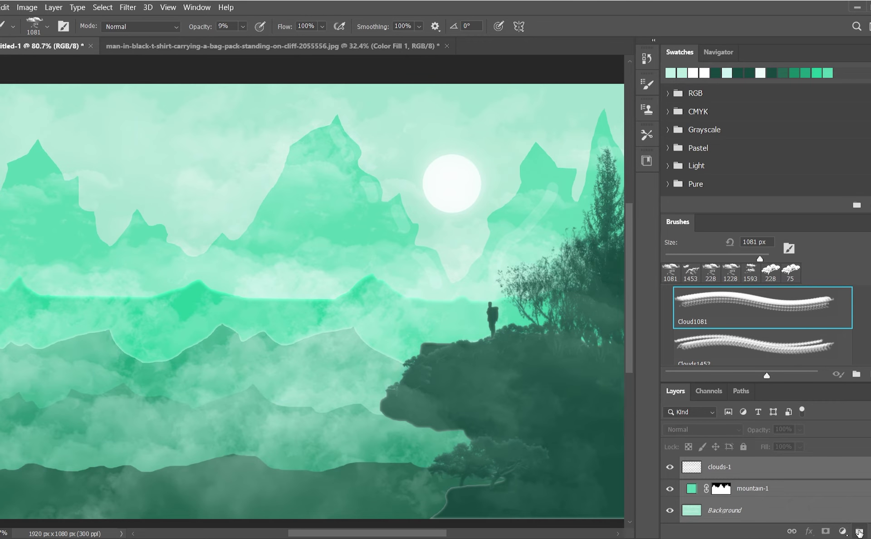
click(708, 391)
- Inspect the Green and Red channels, then return to the Layers panel
click(712, 424)
click(709, 439)
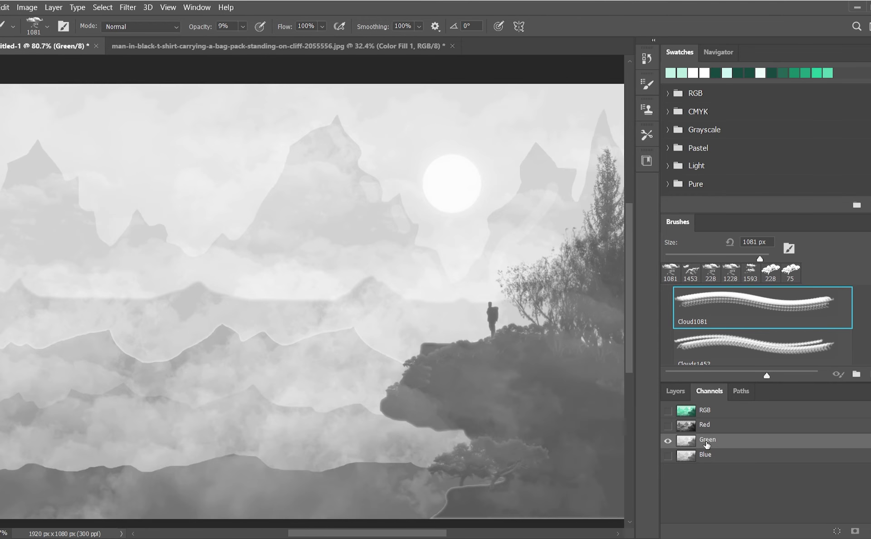
click(705, 424)
click(675, 391)
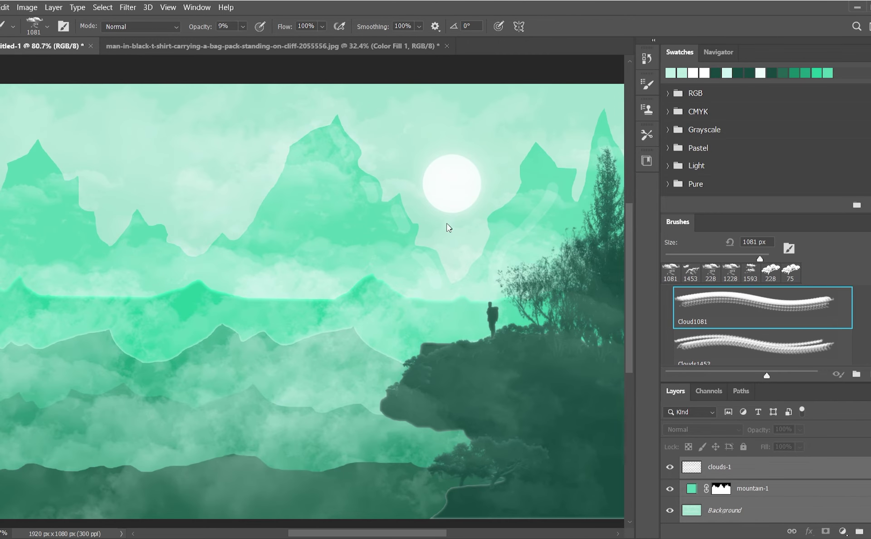
- Select all scene layers from clouds-1 up to the topmost layer and group them
click(784, 474)
click(858, 531)
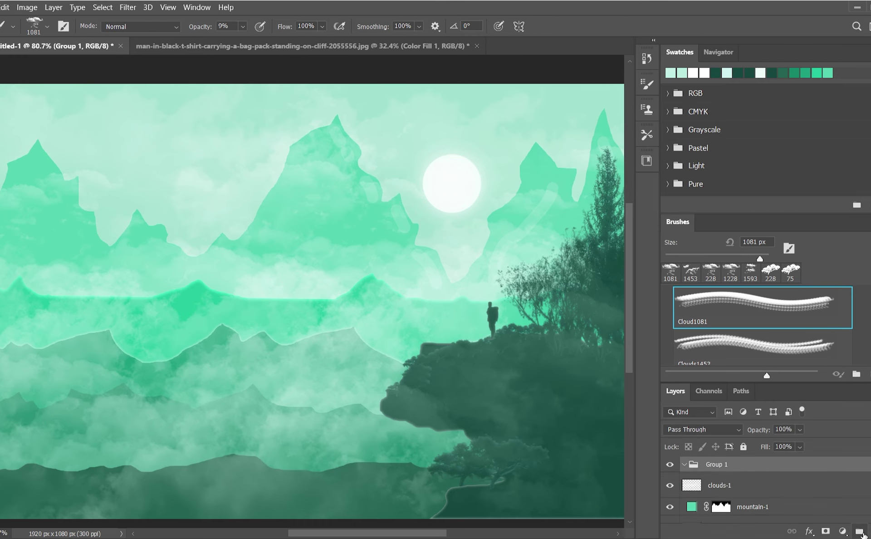
click(771, 472)
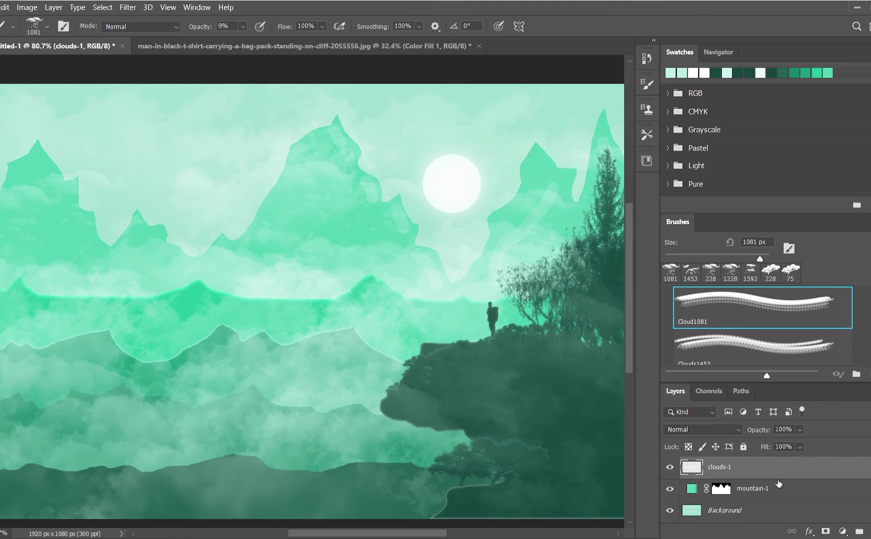
shift+click(735, 499)
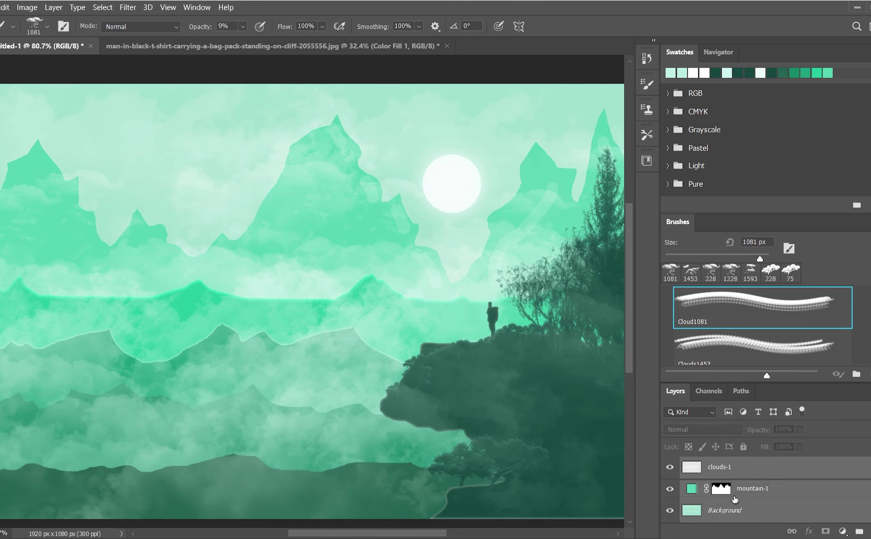
scroll(734, 494, up, 2)
scroll(736, 485, up, 2)
scroll(738, 477, up, 1)
scroll(739, 465, up, 2)
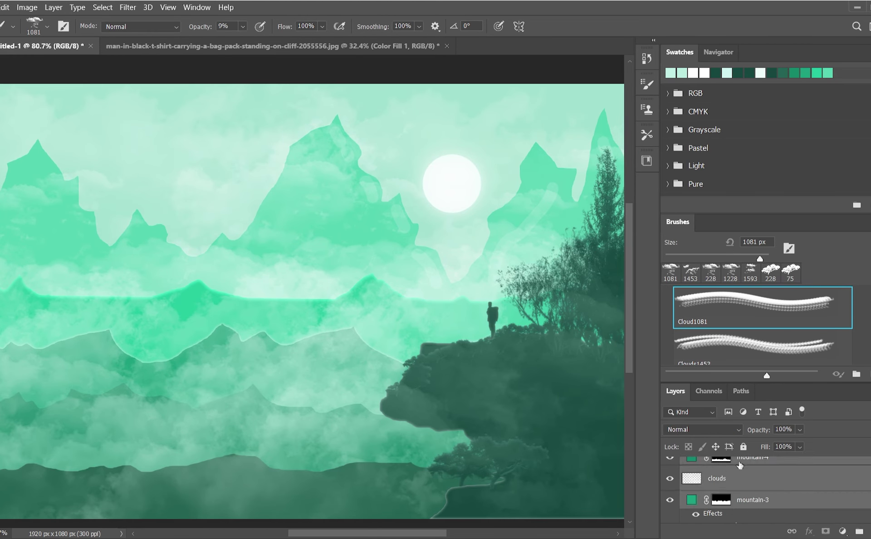
scroll(739, 464, down, 3)
scroll(747, 469, down, 2)
scroll(754, 472, up, 1)
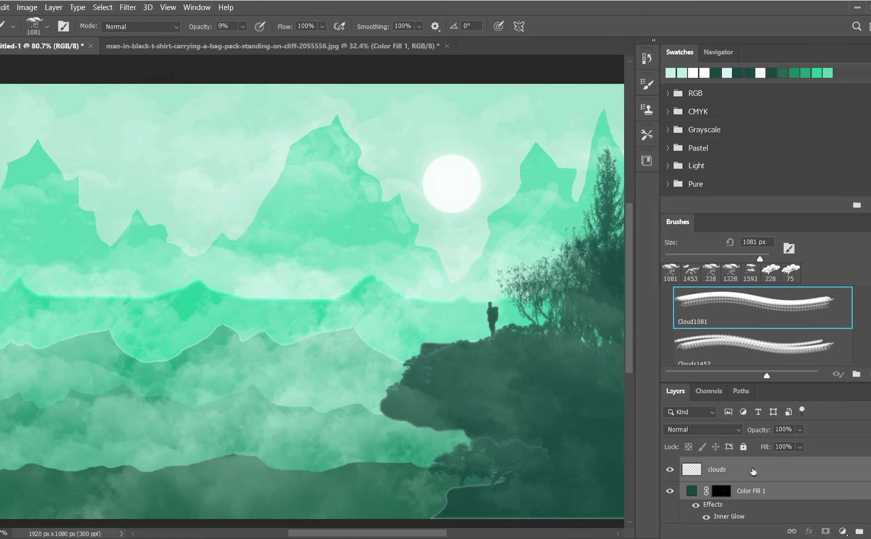
click(859, 532)
shift+click(756, 495)
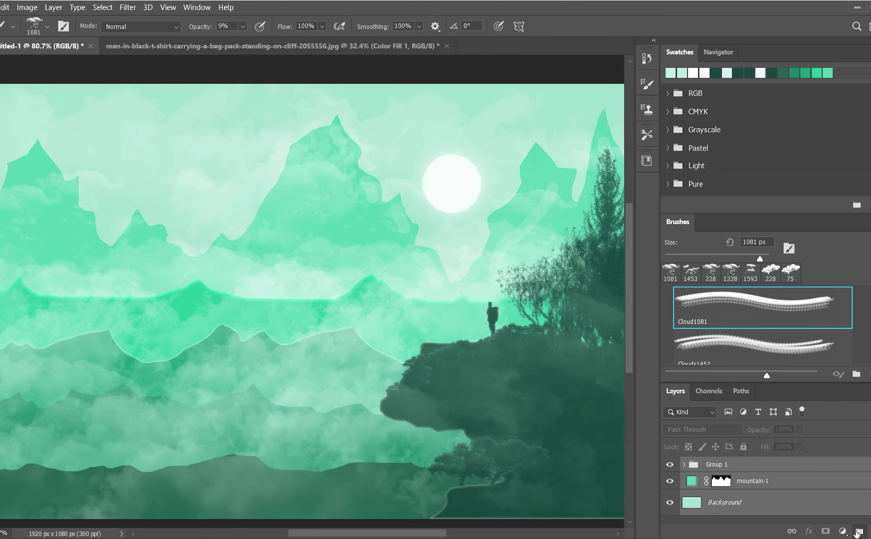
- Rename the new group to 'total'
double_click(712, 465)
text(total)
key(Return)
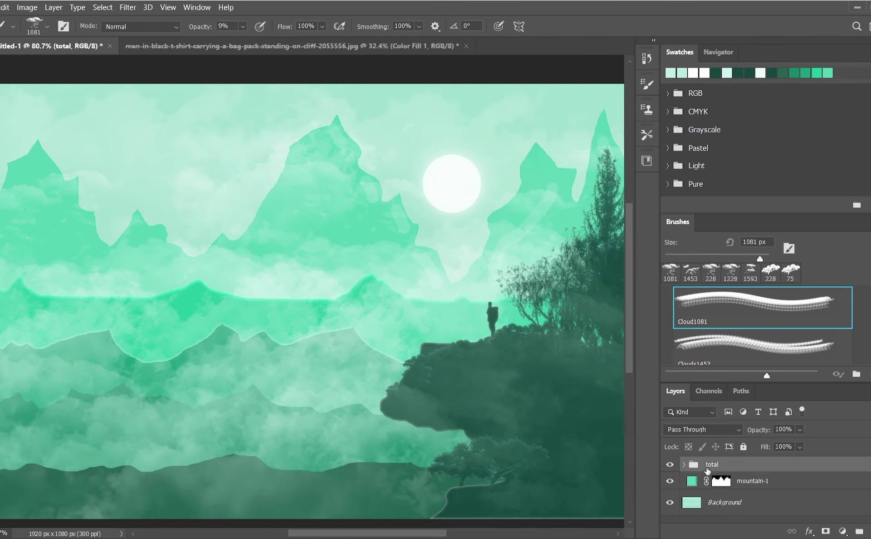
- Switch to the Move tool and inspect the layers inside the total group
key(v)
click(128, 335)
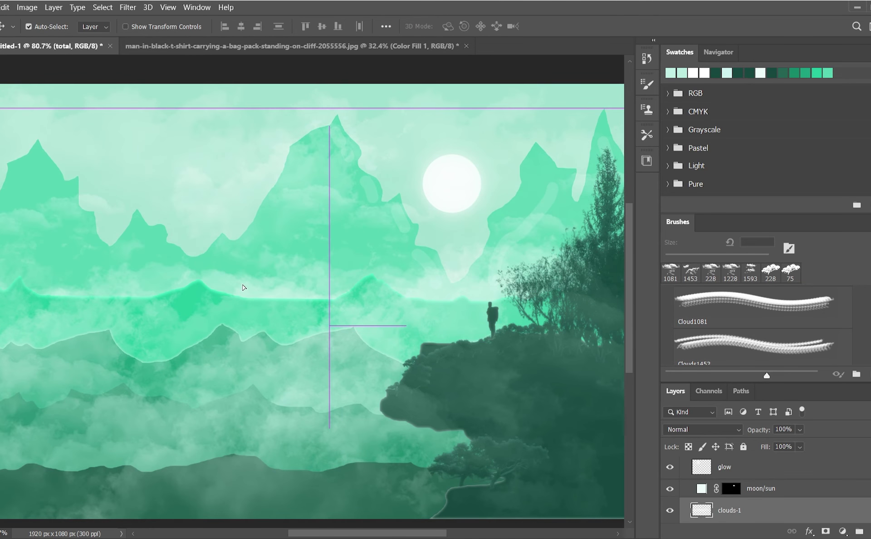
scroll(726, 490, down, 3)
scroll(698, 488, down, 2)
scroll(698, 488, up, 5)
click(686, 464)
- Hide the clouds layer and nudge the foreground cliff slightly left
click(735, 488)
click(670, 486)
mouse_move(529, 443)
mouse_down()
mouse_move(509, 444)
mouse_move(519, 437)
mouse_up()
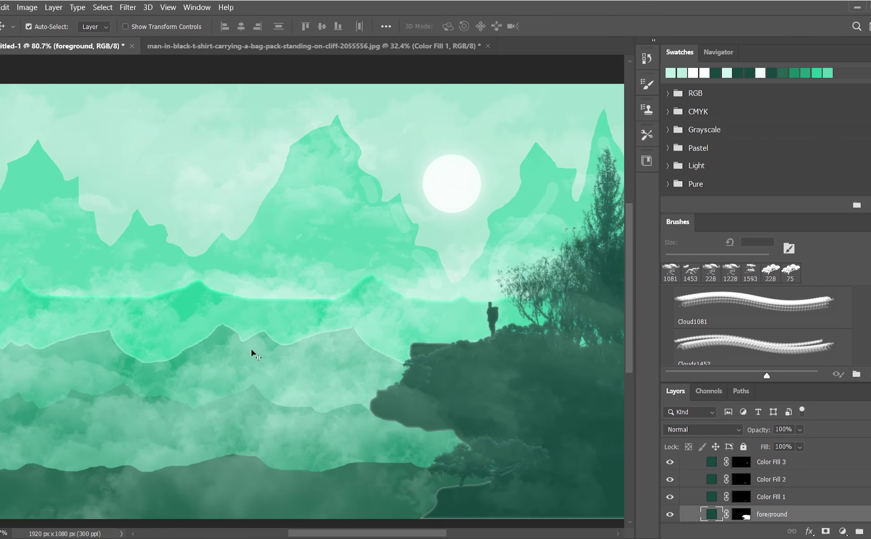
scroll(752, 500, down, 2)
- Set the clouds layer to Screen blend mode at 73% opacity
click(735, 484)
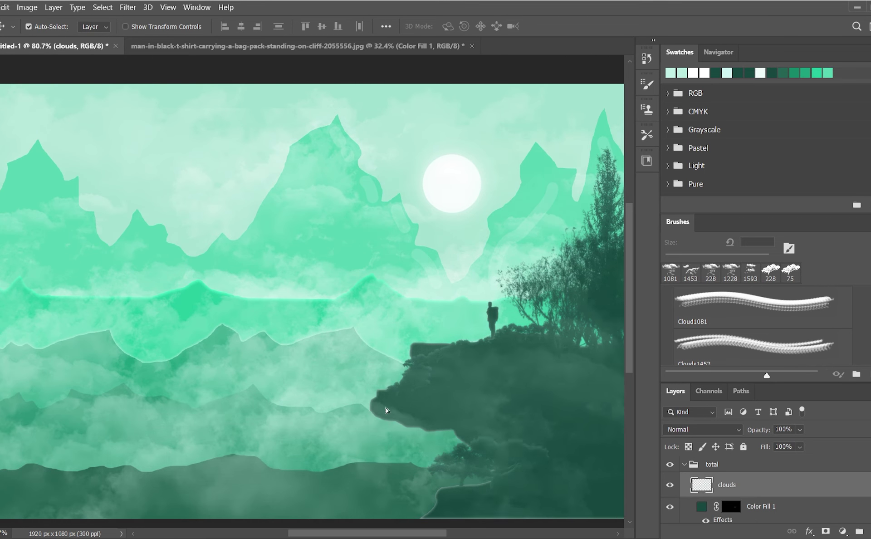
key(3)
key(6)
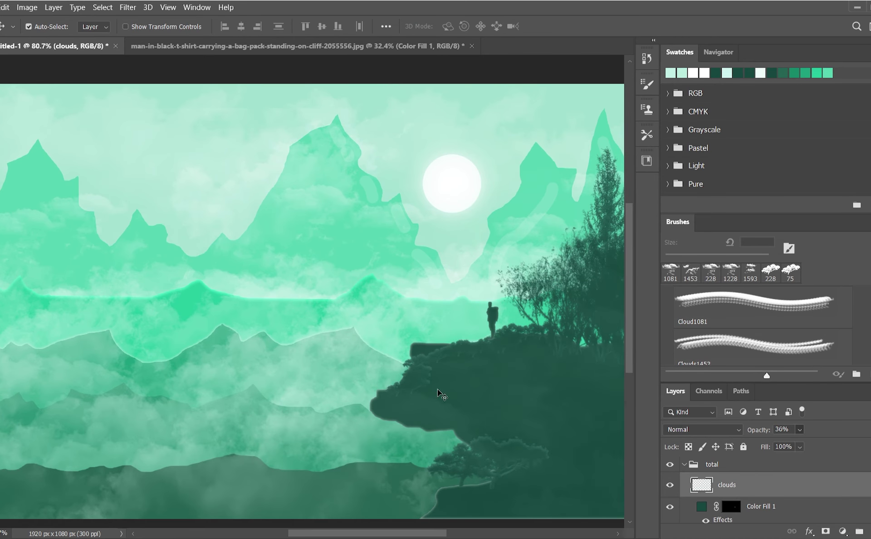
key(shift+plus)
key(shift+plus)
key(shift+plus)
key(shift+plus)
key(shift+plus)
key(shift+plus)
key(shift+plus)
key(shift+plus)
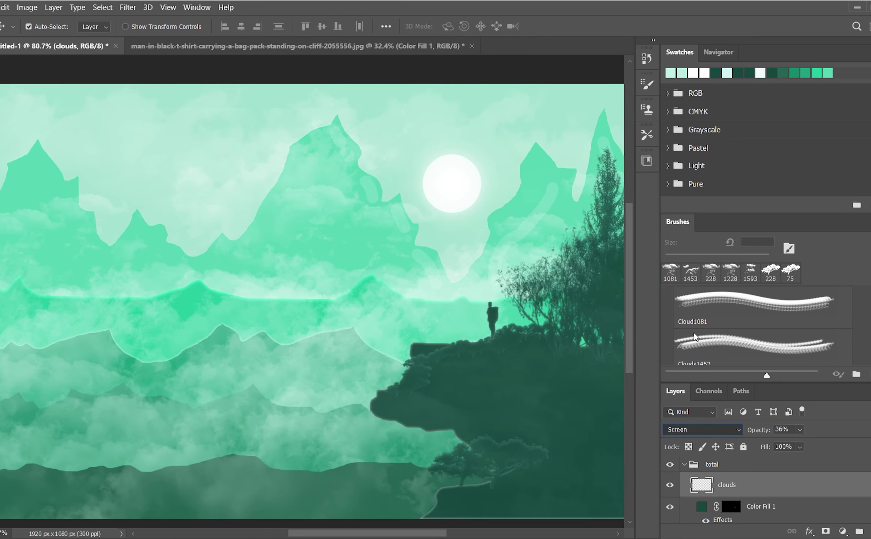
key(shift+plus)
key(shift+plus)
key(shift+plus)
key(shift+plus)
key(shift+plus)
key(shift+plus)
key(shift+minus)
key(shift+minus)
key(shift+minus)
key(shift+minus)
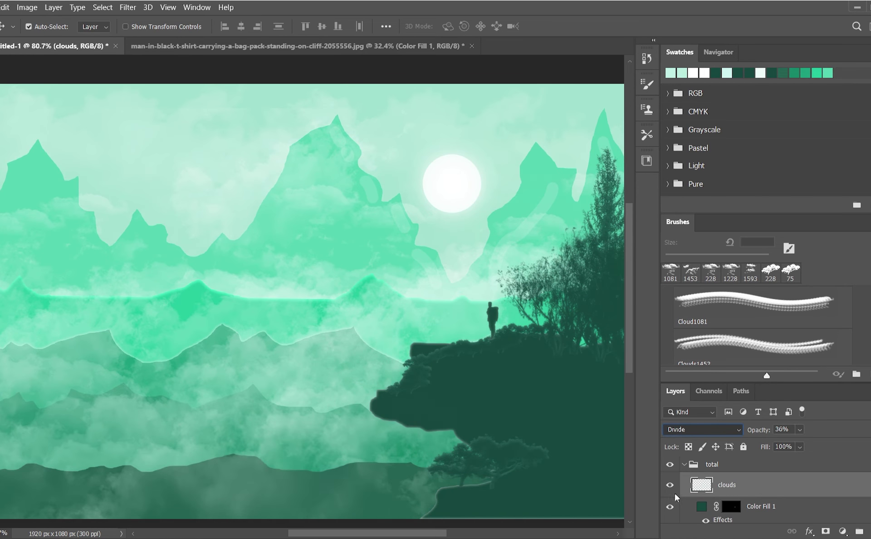
key(shift+minus)
key(shift+minus)
key(7)
key(3)
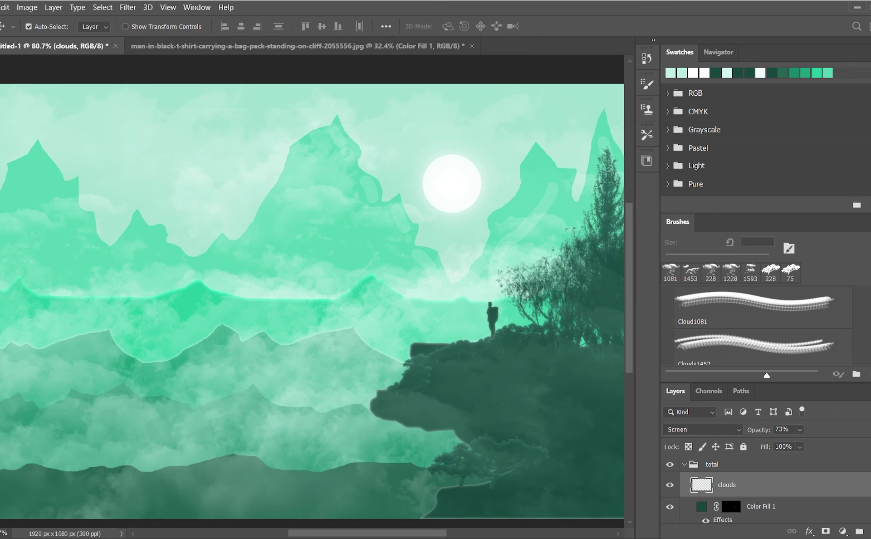
- Save the document, then select from the total group down to Background
key(ctrl+s)
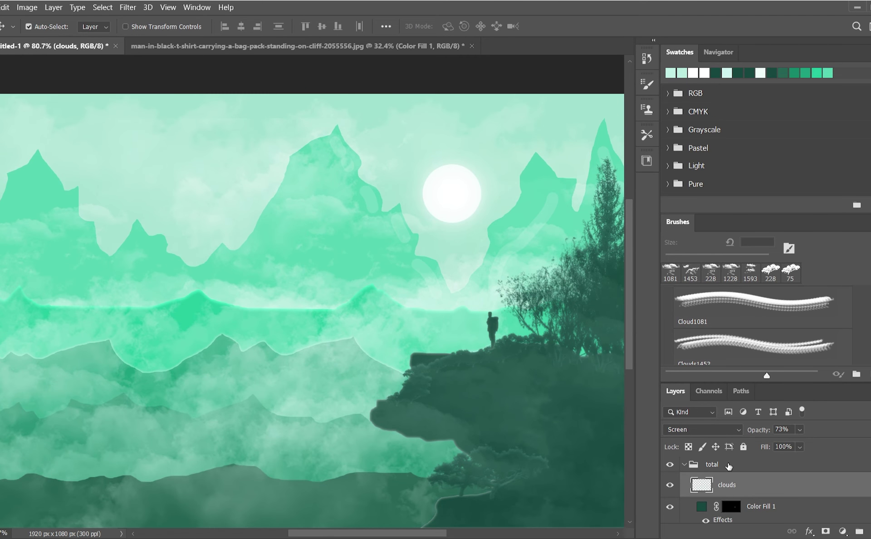
click(711, 467)
click(684, 464)
shift+click(724, 502)
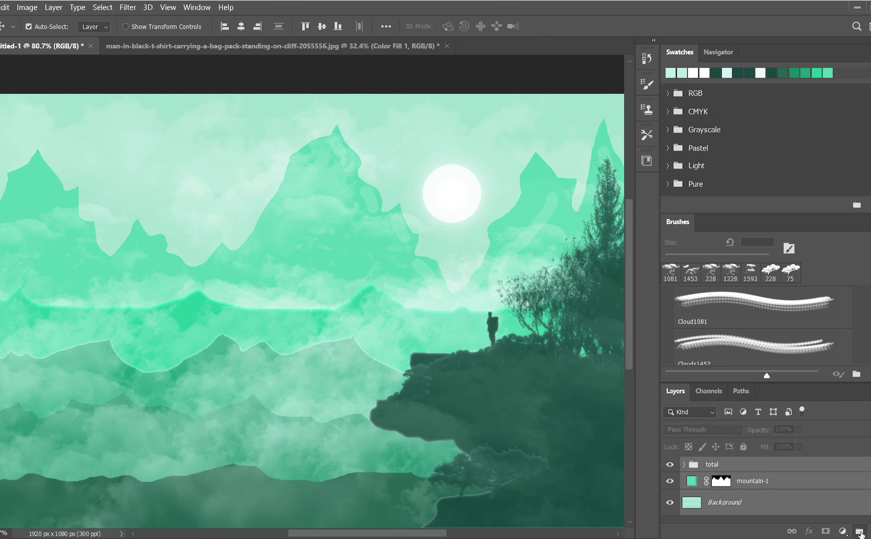
click(706, 391)
click(705, 425)
click(705, 439)
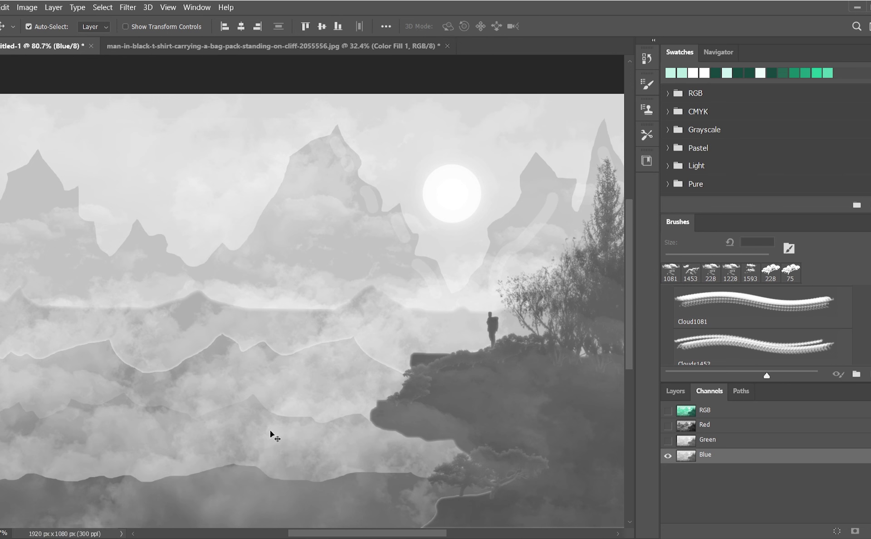
click(668, 410)
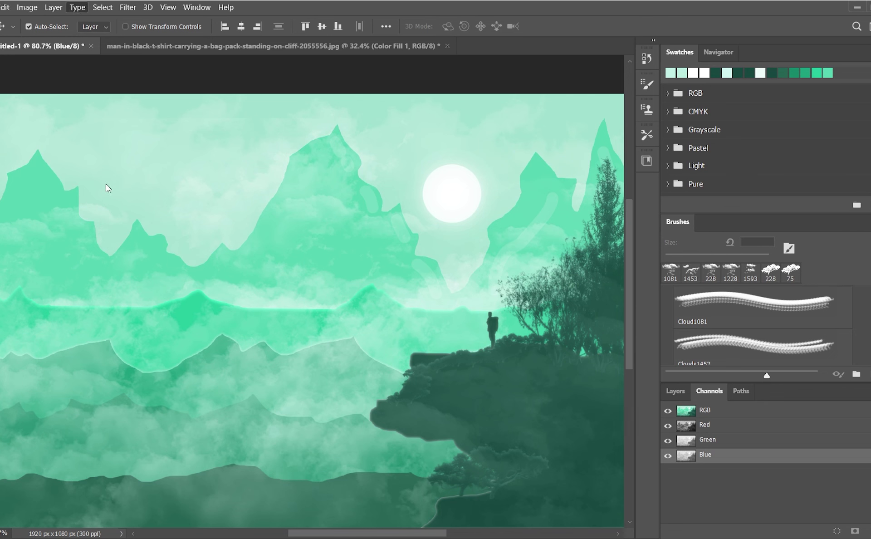
key(F7)
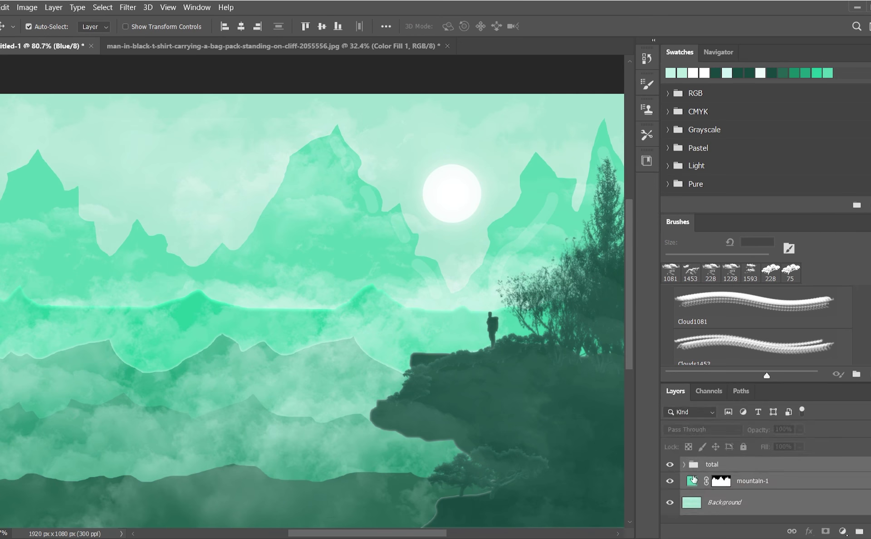
- Shift the Hue/Saturation hue so the landscape turns blue, and save
mouse_move(554, 185)
mouse_down()
mouse_move(586, 167)
mouse_move(505, 175)
mouse_move(599, 179)
mouse_move(613, 170)
mouse_move(510, 178)
mouse_move(587, 182)
mouse_up()
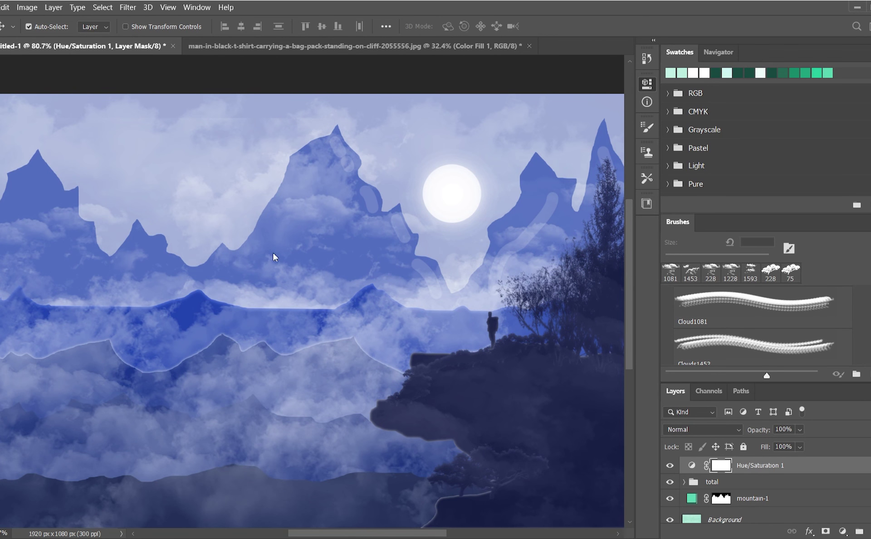
key(ctrl+s)
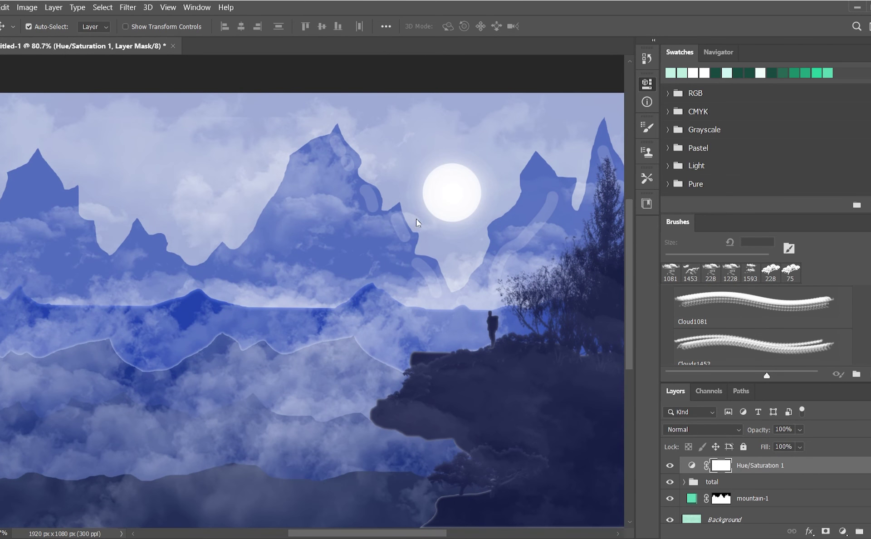
drag(416, 219, 413, 350)
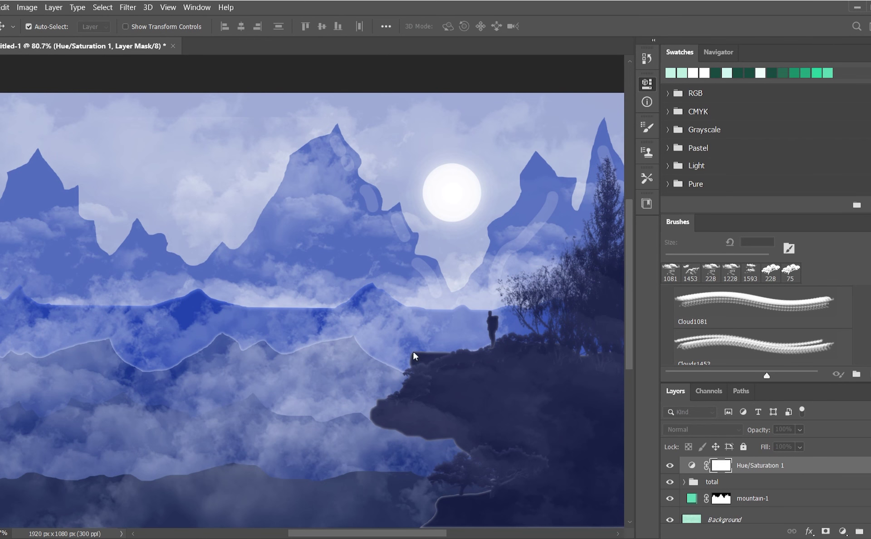